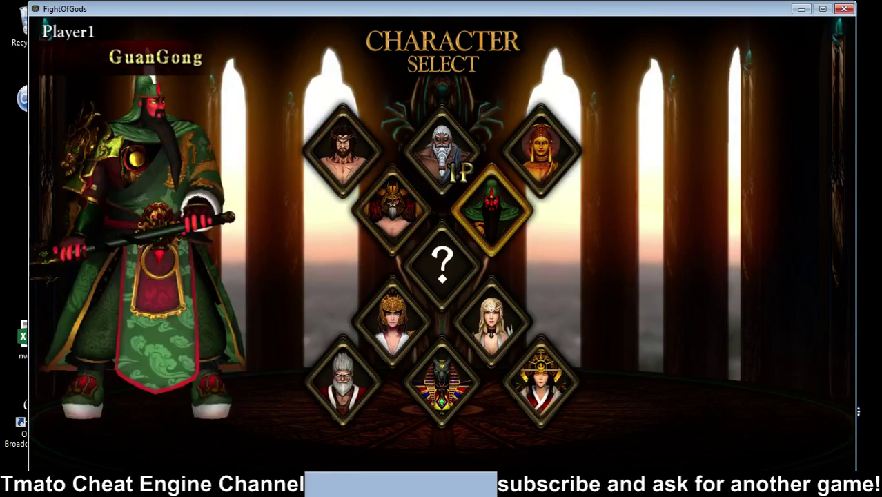
Look through the playable gods on the character select screen, including Zeus, Athena, Anubis and Moses
key(Up)
key(Left)
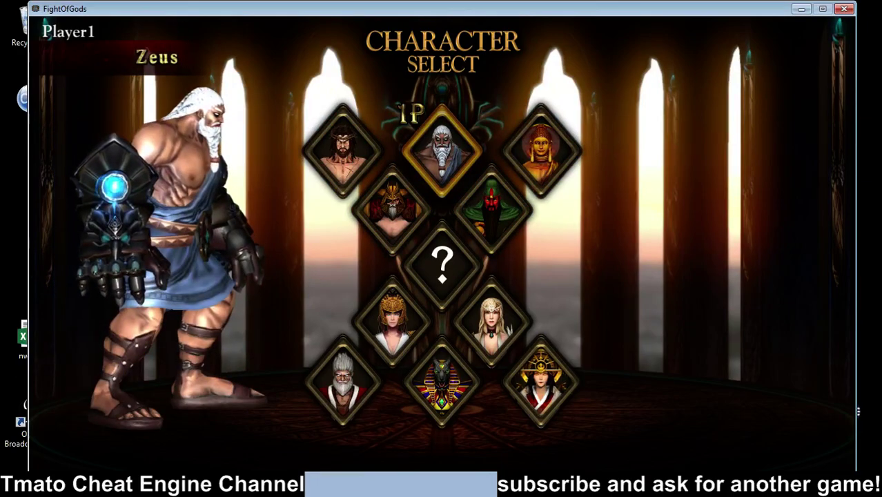
key(Down)
key(Down)
key(Down)
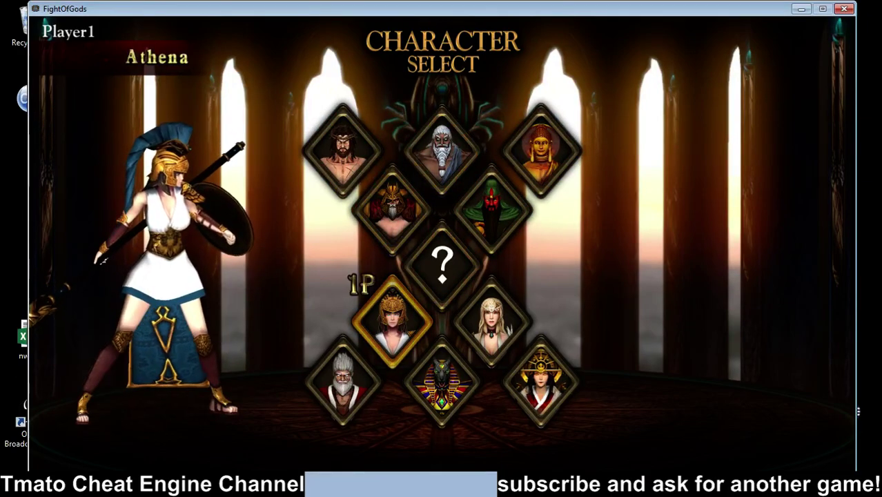
key(Right)
key(Down)
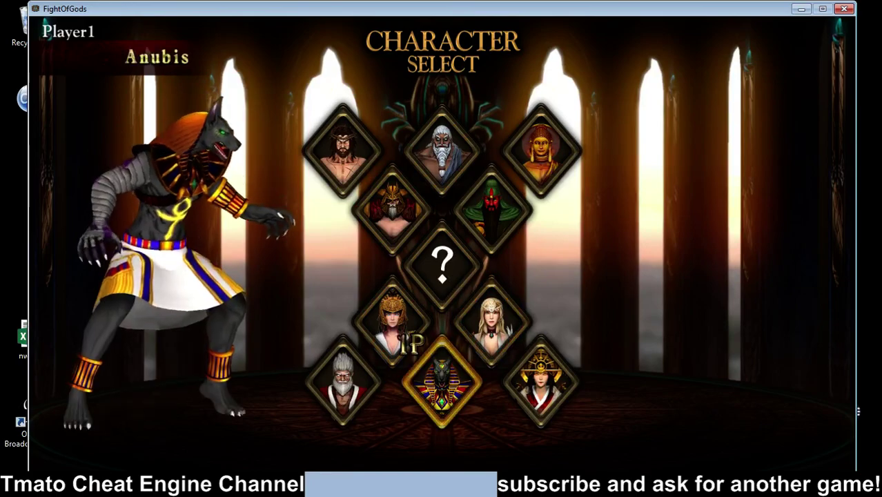
key(Right)
key(Left)
key(Left)
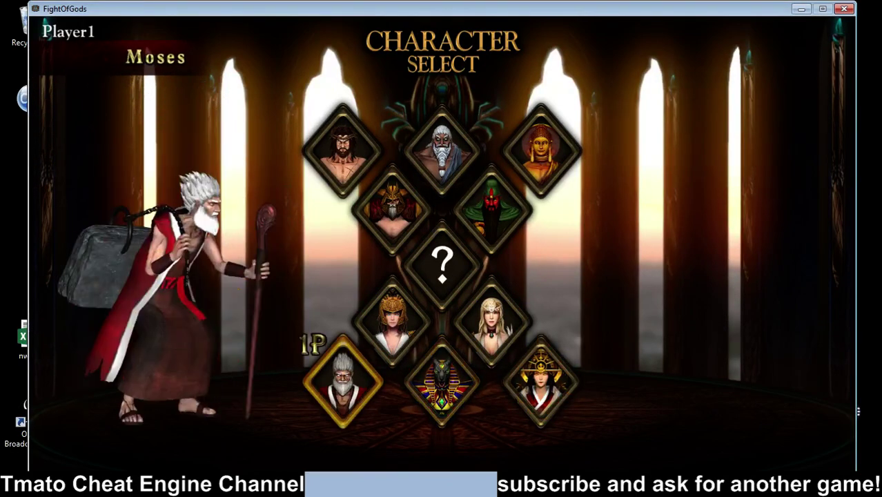
Choose Odin as the Player1 fighter and confirm the Skin1 colors to start the match
key(Up)
key(Up)
key(Up)
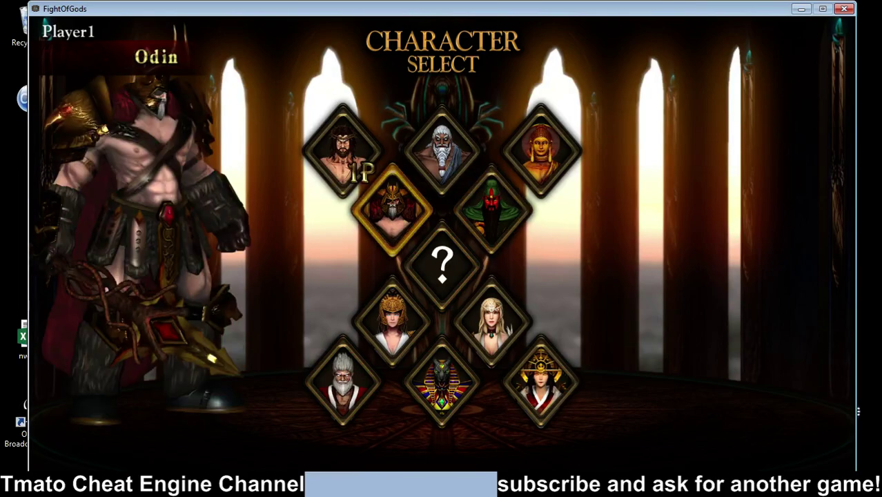
key(Return)
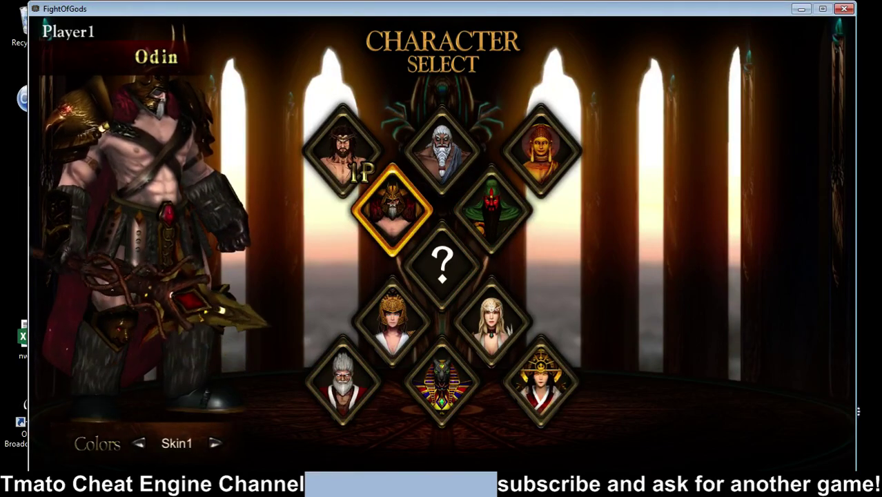
key(Return)
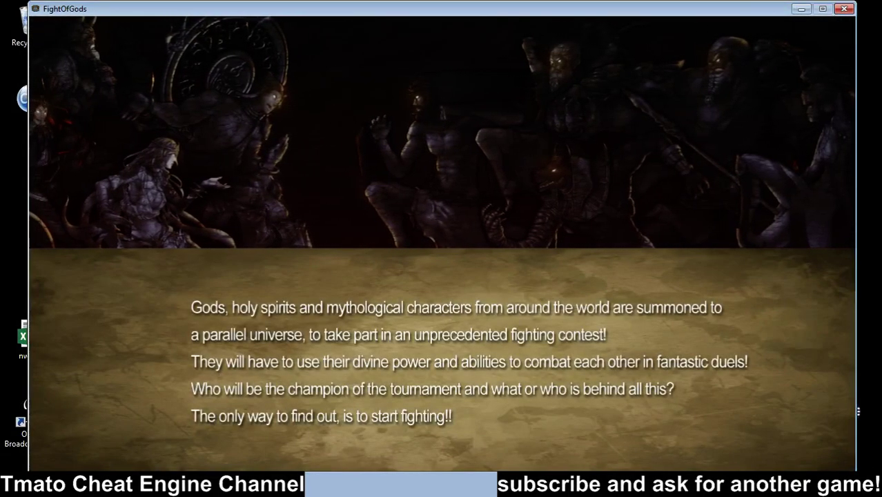
Lower the system sound volume and return to the game
click(813, 484)
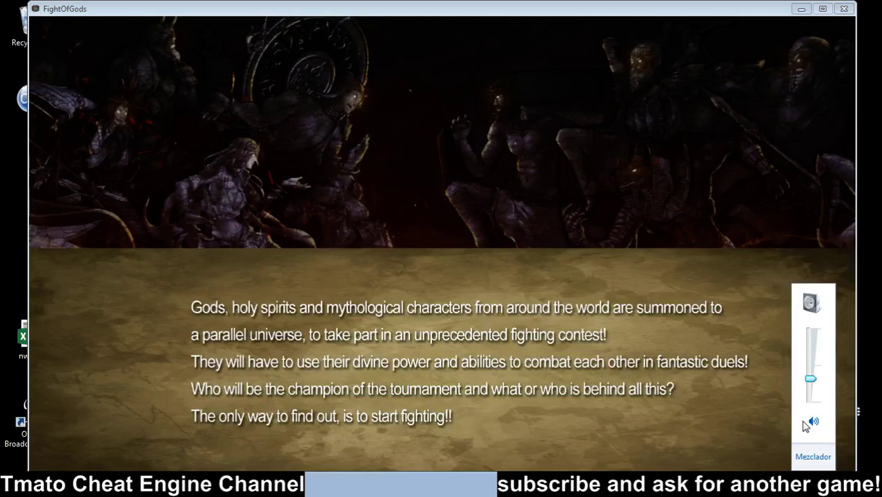
scroll(814, 368, down, 3)
click(613, 295)
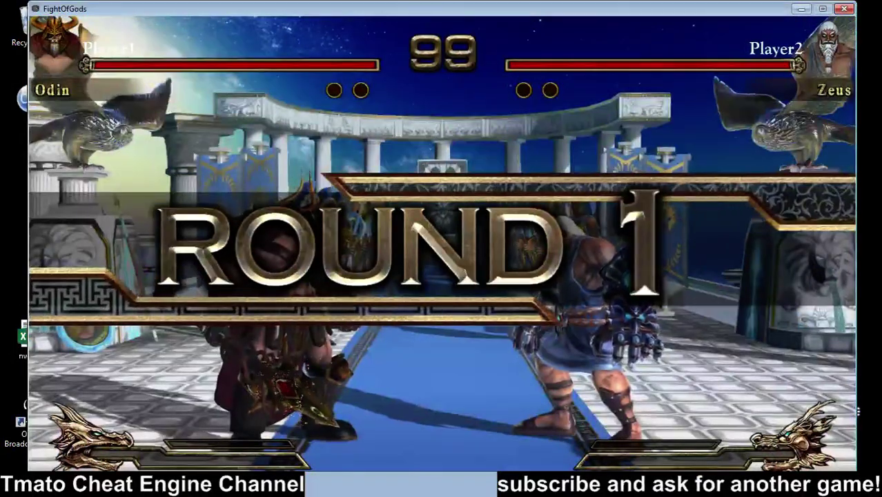
Pause the match, switch to Cheat Engine and attach it to the FightOfGods process
key(Escape)
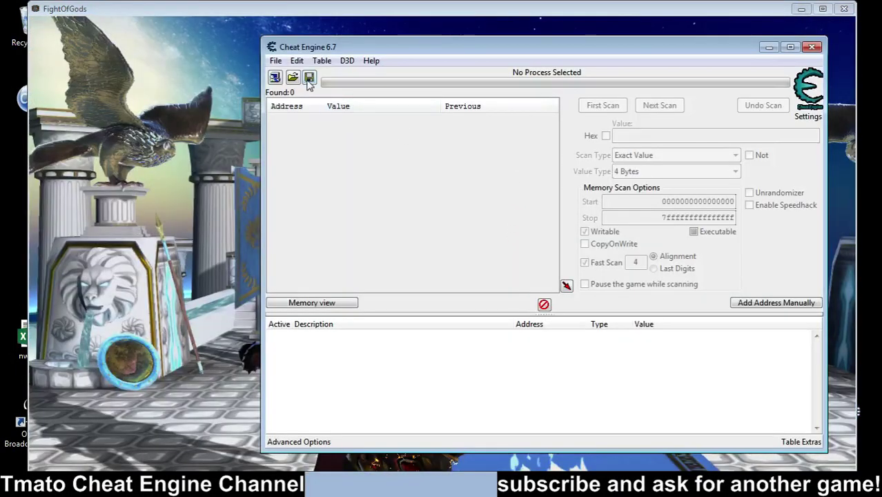
click(275, 77)
click(485, 225)
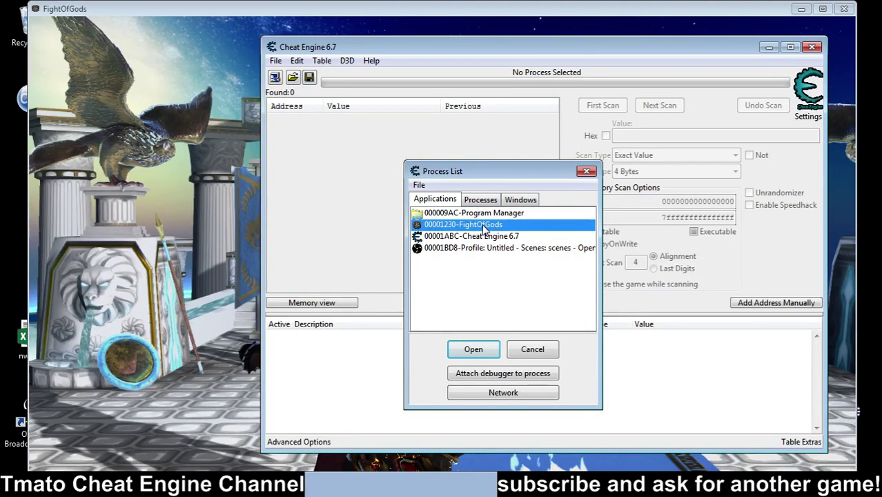
click(472, 350)
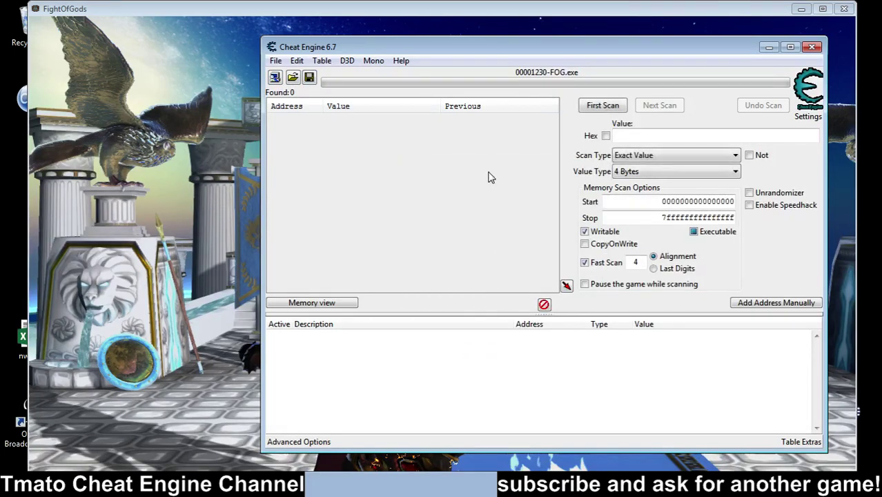
Set the scan's value type to Float and enable pausing the game while scanning
click(635, 176)
click(650, 231)
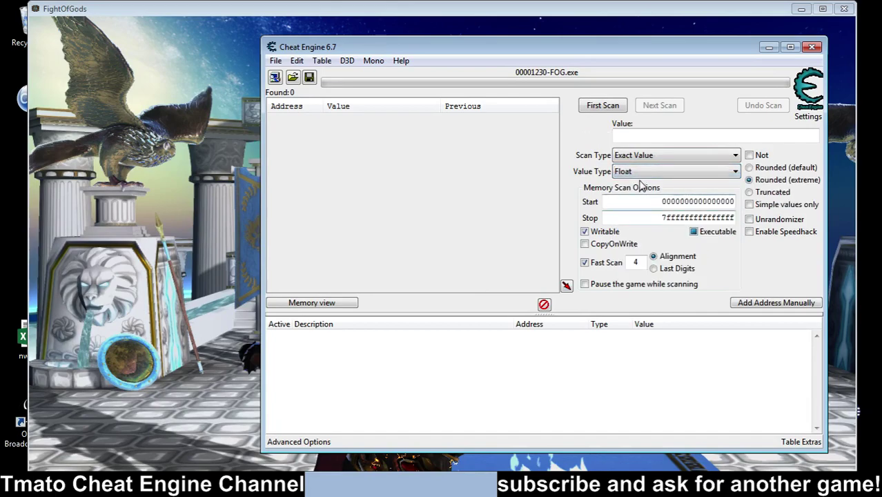
click(656, 135)
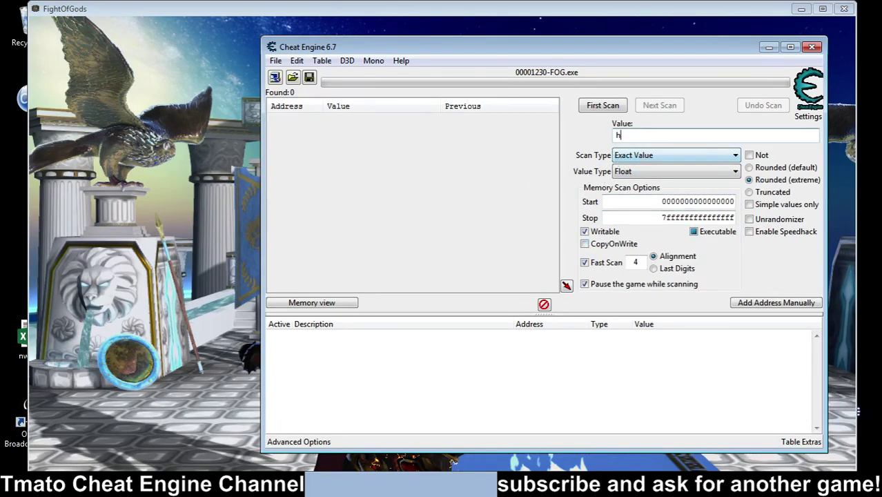
double_click(619, 135)
text(+-)
drag(670, 135, 623, 124)
key(BackSpace)
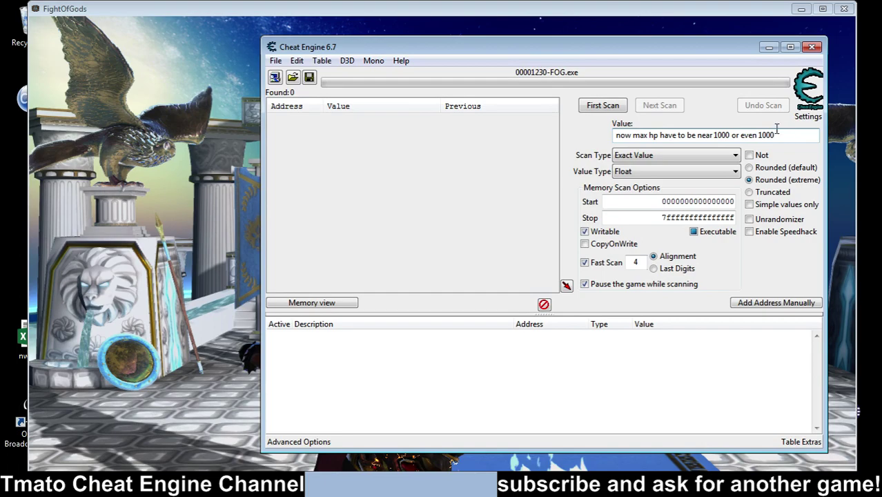
drag(786, 133, 573, 138)
key(Delete)
Run a first scan for Float values between 800 and 1500
click(631, 156)
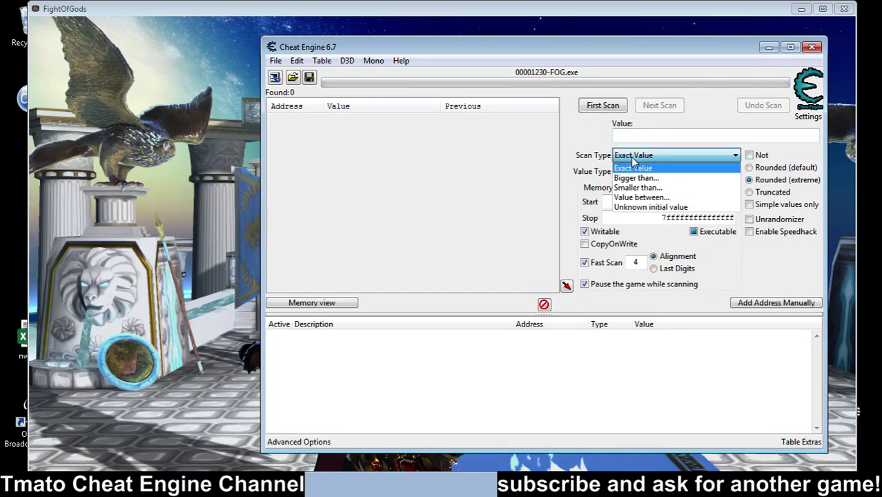
click(628, 198)
click(636, 134)
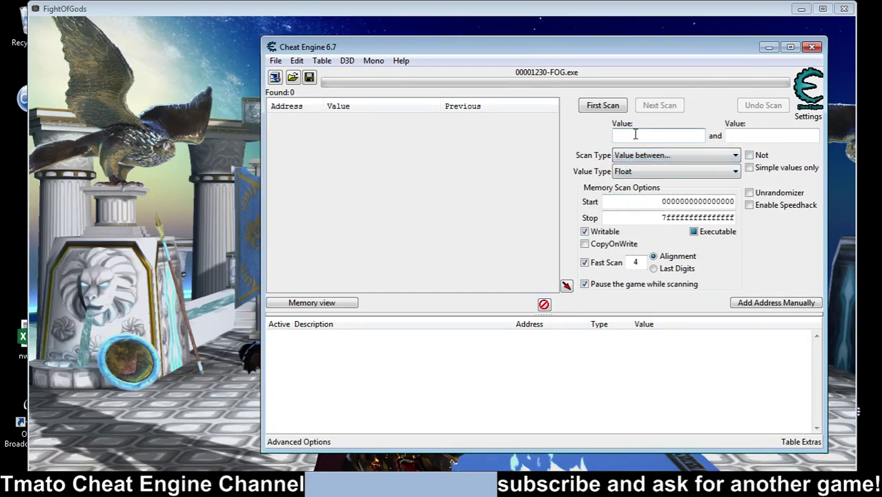
click(752, 137)
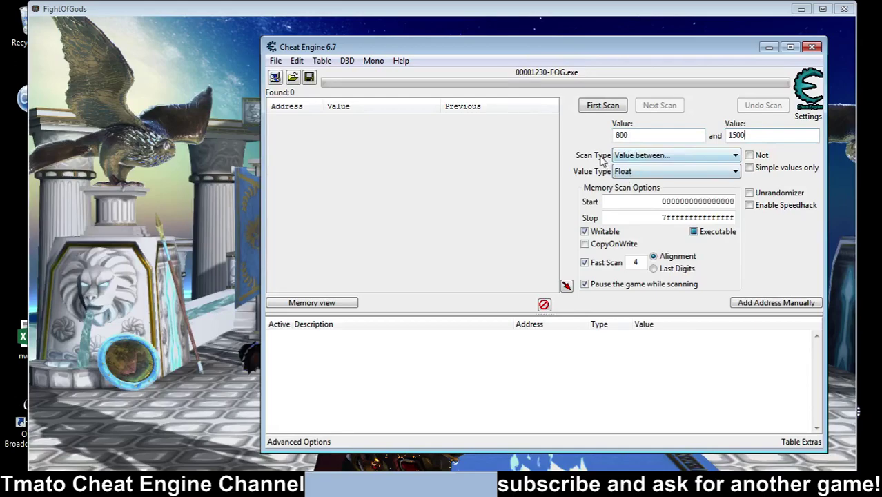
click(586, 107)
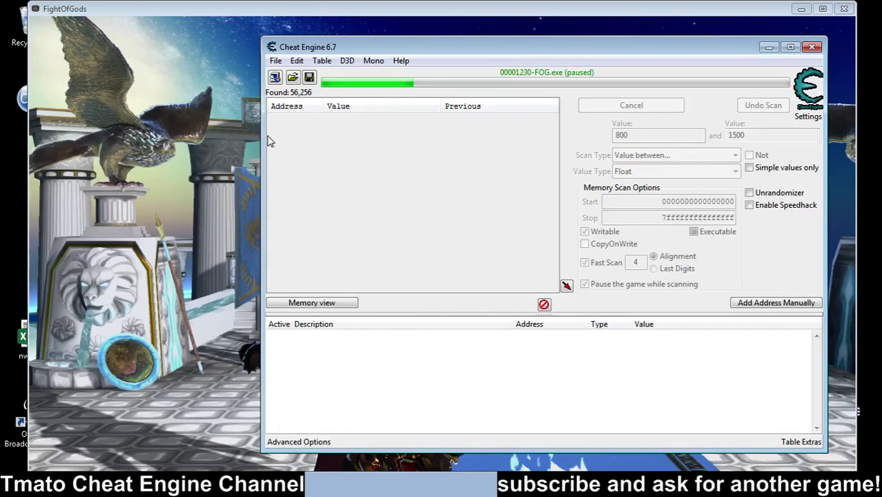
Switch to the game, resume the fight until Odin takes damage, then pause and return to Cheat Engine
click(204, 166)
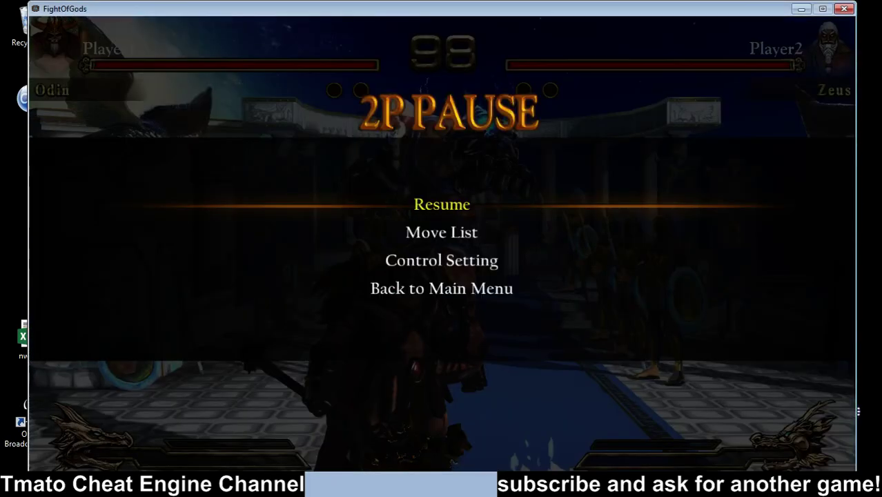
key(Return)
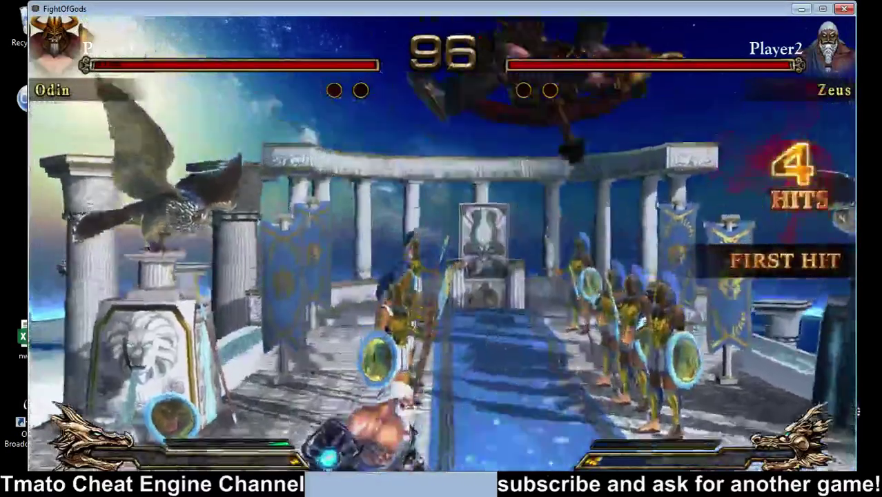
key(Escape)
key(alt+Tab)
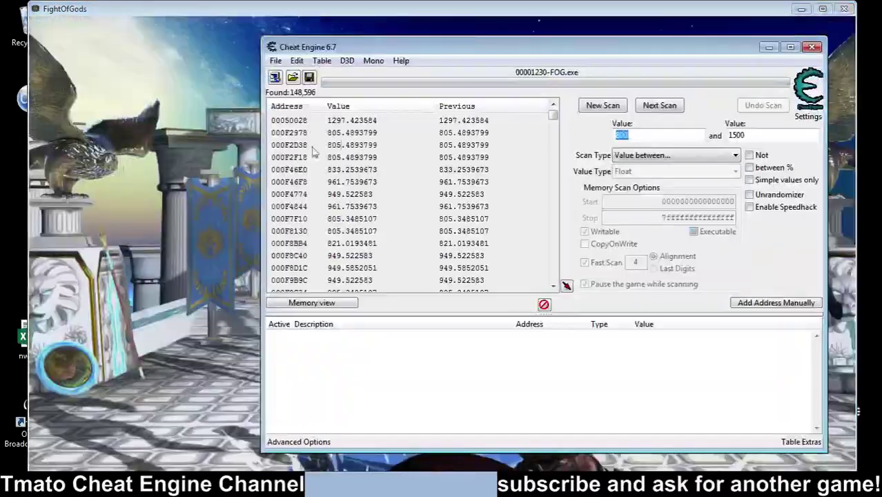
Narrow the scan results with a next scan for Decreased value
click(673, 155)
click(643, 225)
click(658, 107)
Let Odin lose more health in the fight, pause it and repeat the decreased-value scan in Cheat Engine
key(alt+Tab)
key(Escape)
key(Escape)
key(Escape)
key(Escape)
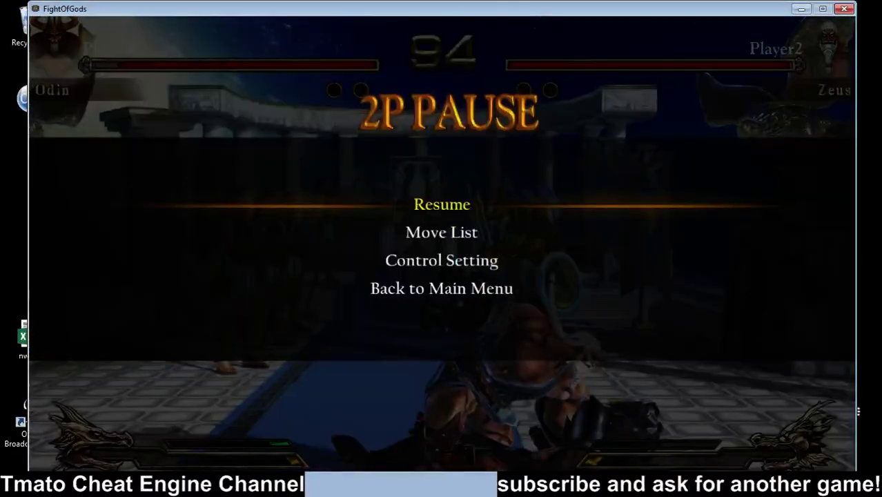
key(Escape)
key(Escape)
key(Escape)
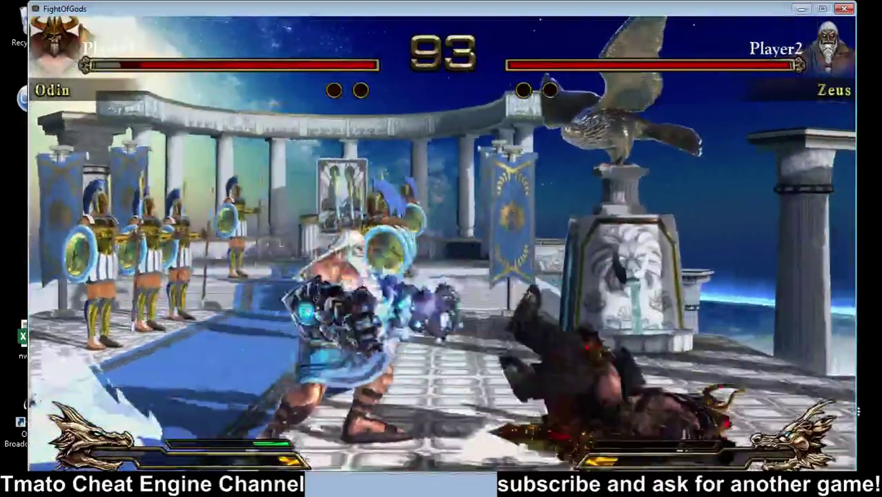
key(Escape)
key(alt+Tab)
click(660, 108)
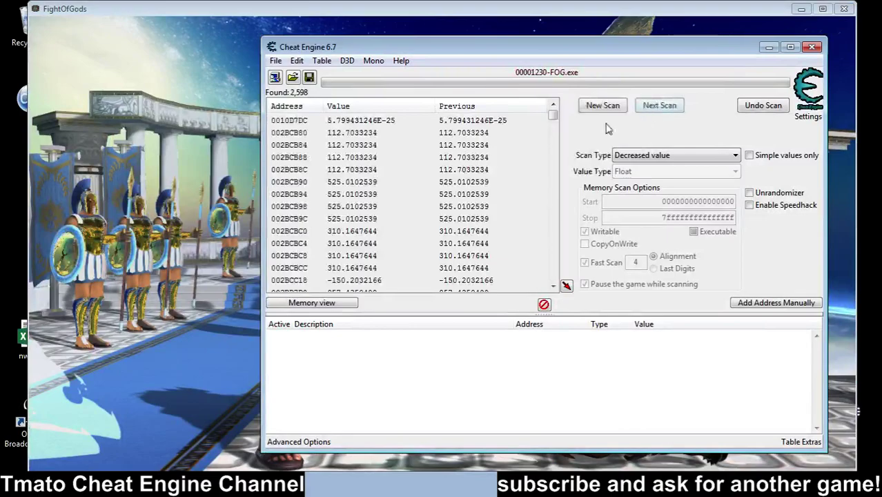
Resume the fight briefly, pause it again before Odin's health changes, and return to Cheat Engine
key(alt+Tab)
key(Escape)
key(Escape)
key(alt+Tab)
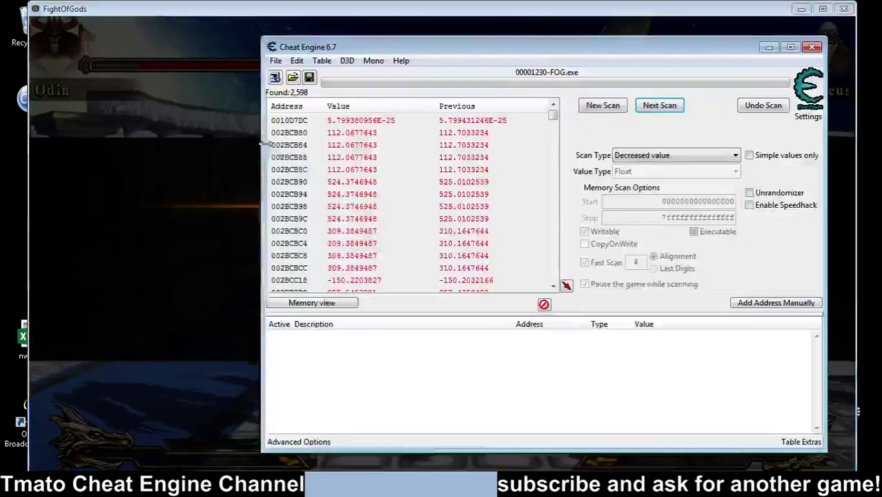
click(663, 155)
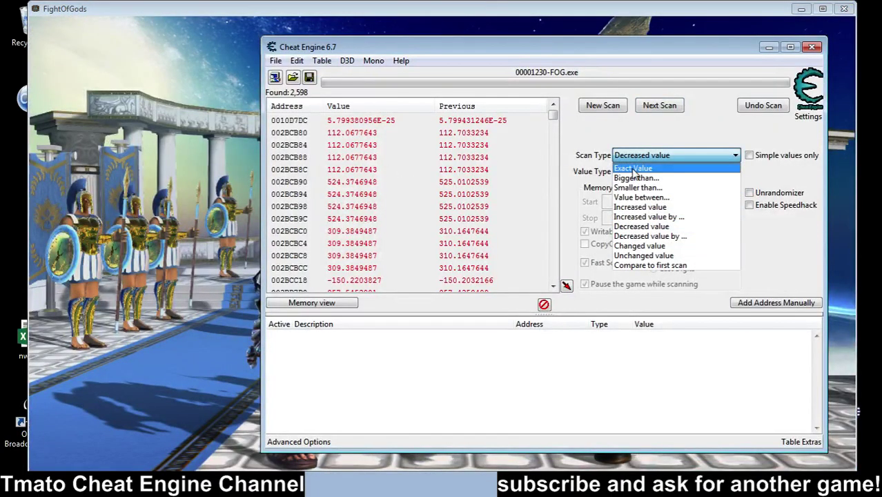
click(633, 168)
click(640, 136)
text(not)
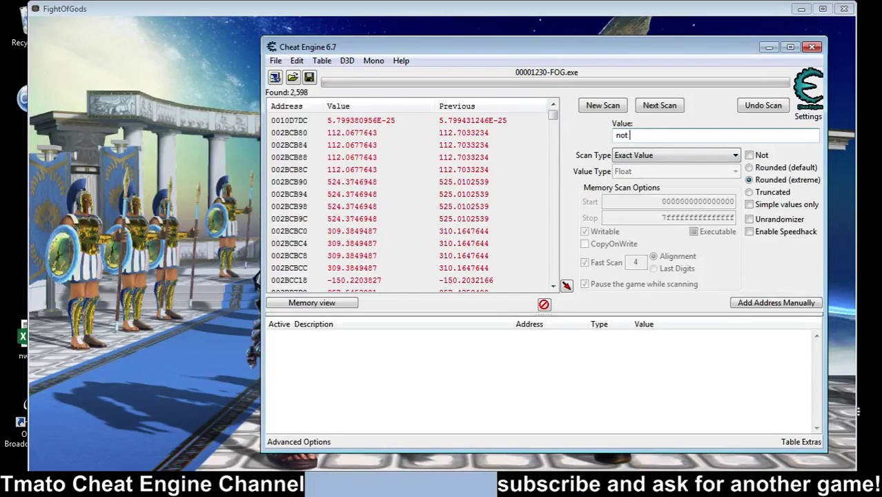
text( changed)
drag(675, 135, 614, 135)
key(BackSpace)
Filter the scan results with a next scan for Unchanged value
click(638, 156)
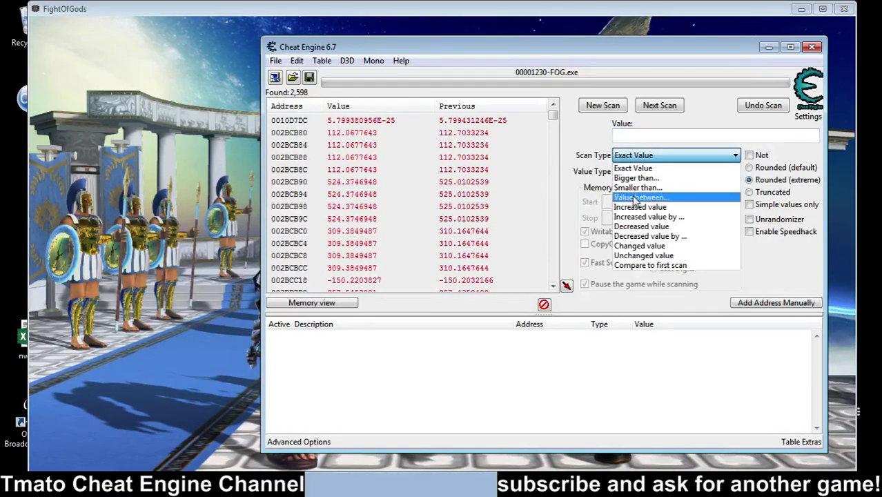
click(644, 256)
click(659, 105)
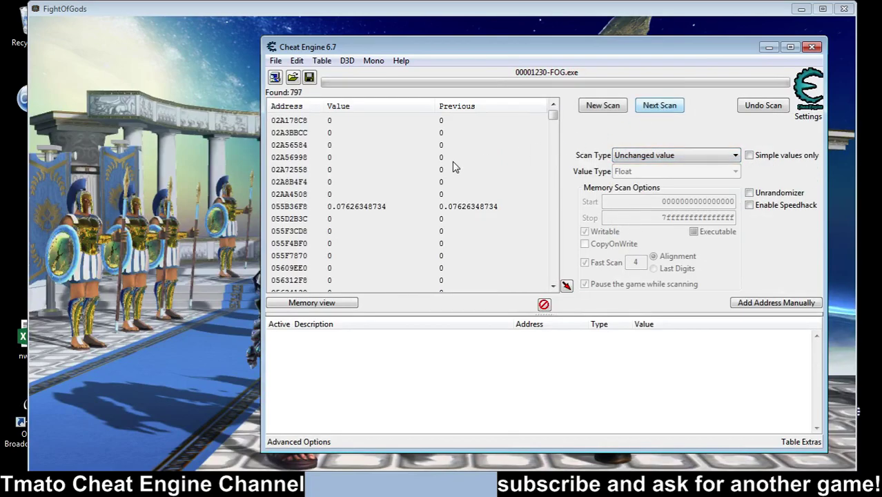
Run a next scan with the type Bigger than and the value 0 to drop the zero results
click(638, 156)
click(631, 179)
click(633, 136)
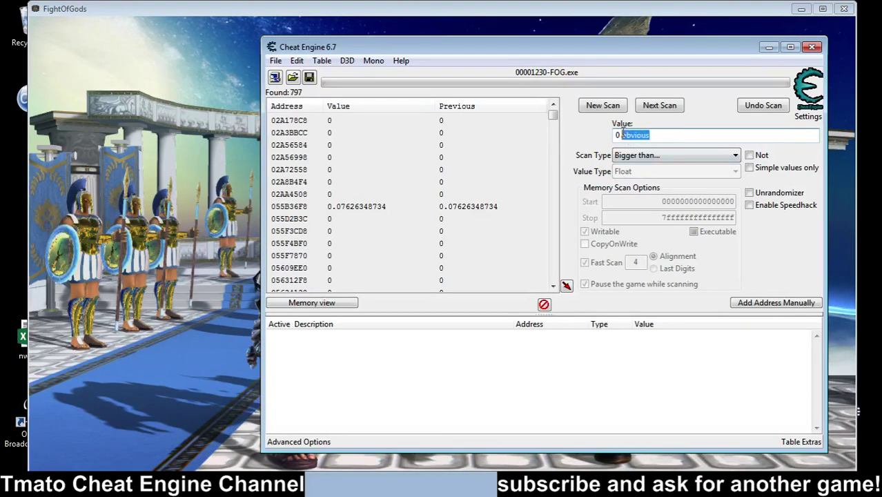
key(BackSpace)
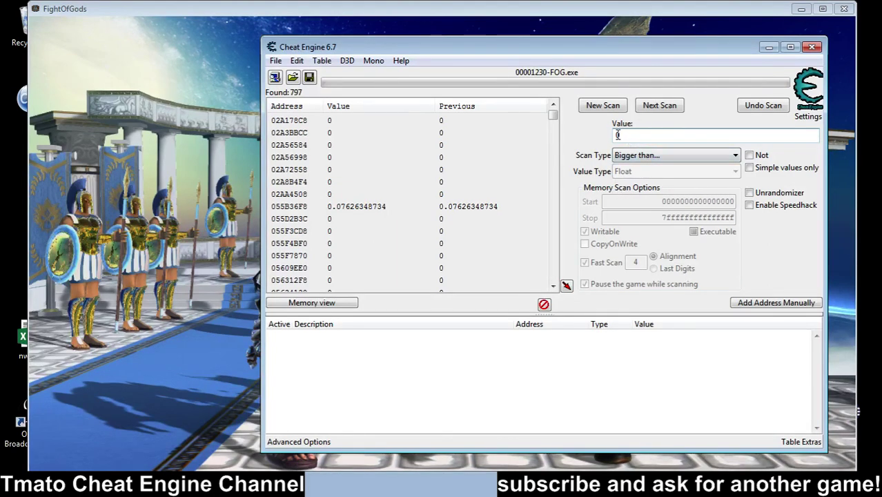
click(658, 107)
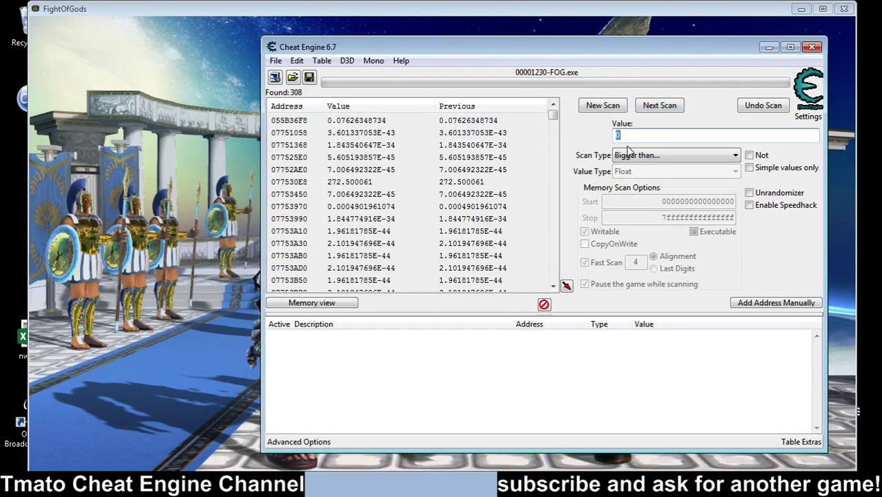
Repeat the Bigger than scan with rising thresholds, starting with 5 and 10, and clear the value entry
click(661, 107)
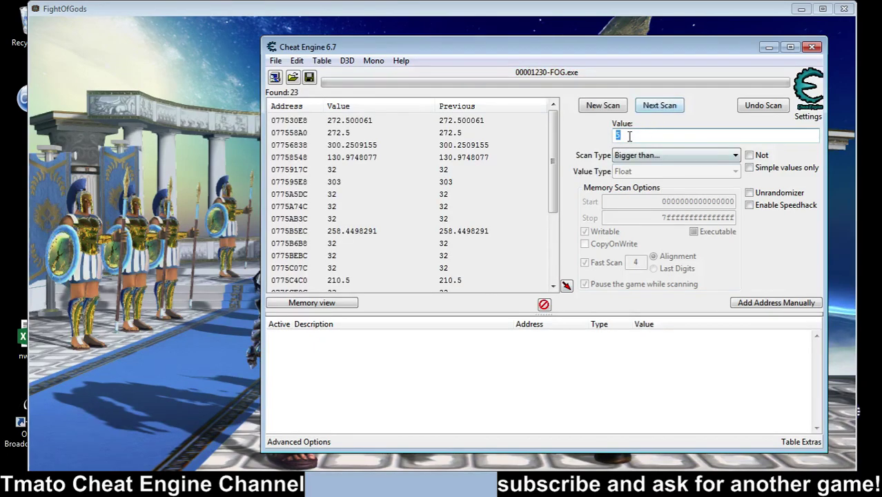
text(10)
click(660, 109)
click(660, 107)
key(BackSpace)
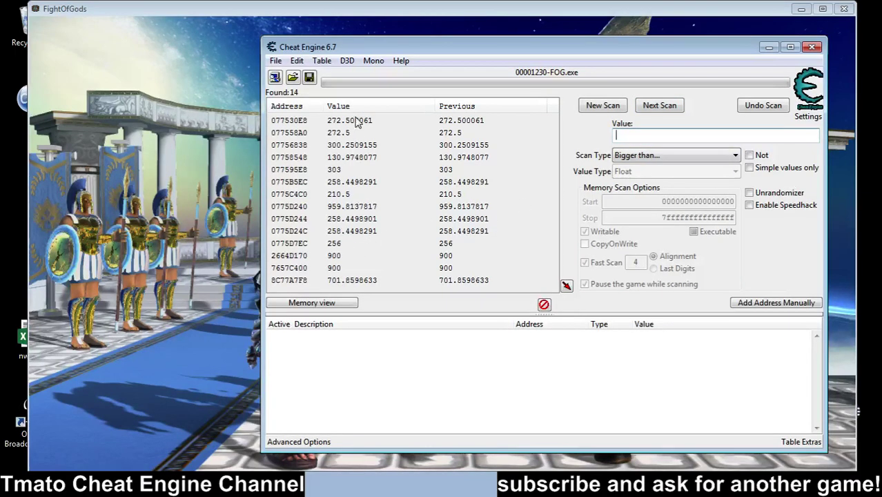
Resume the fight in Fight of Gods until Odin takes a hit, and return to Cheat Engine to check the 7657C400 and 8C77A7F8 results
click(345, 282)
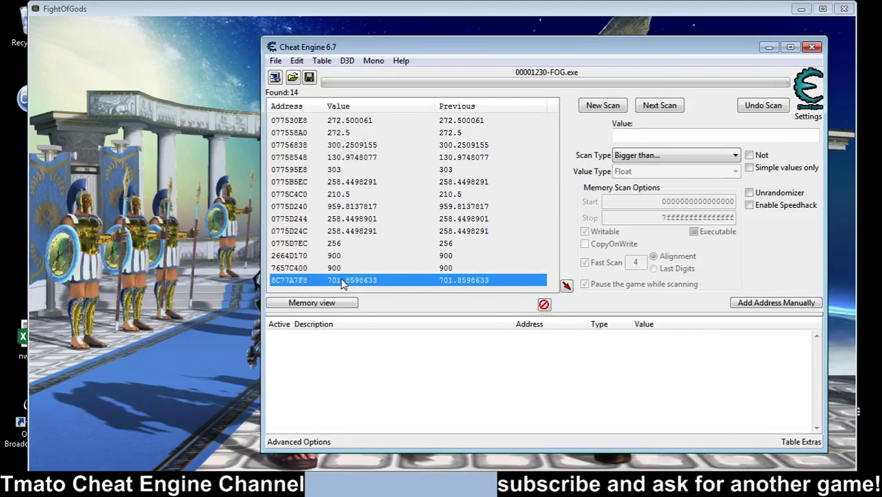
click(227, 228)
key(Return)
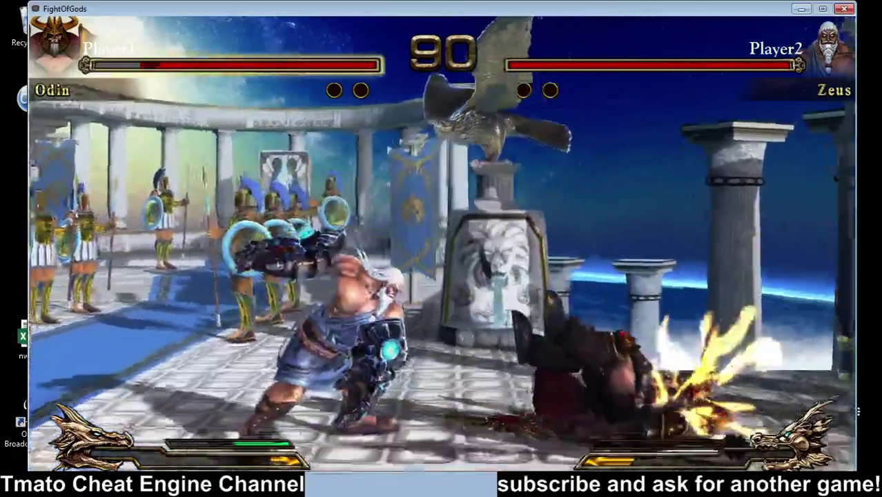
key(alt+Tab)
click(348, 268)
click(343, 280)
Run a next scan with the type Decreased value and select the 8C77A7F8 result
click(643, 158)
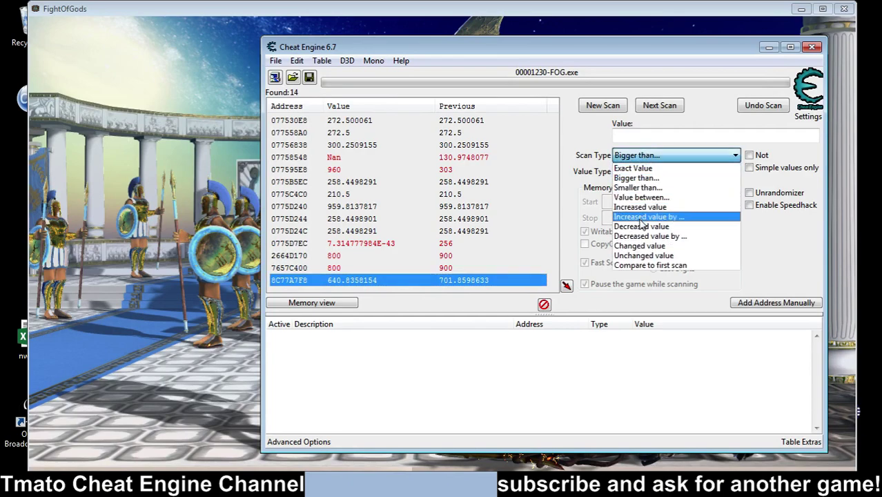
click(641, 234)
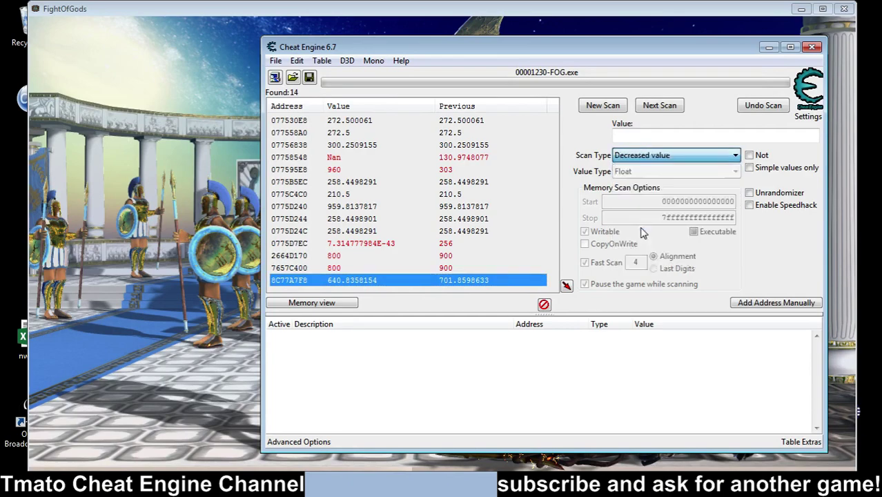
click(659, 106)
click(340, 159)
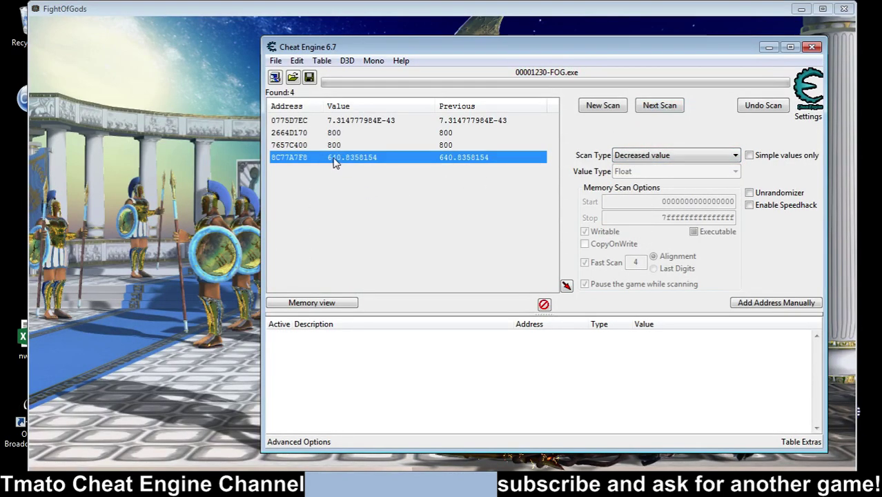
Resume the fight until Odin takes more damage, pause it, and repeat the Decreased value scan in Cheat Engine
key(alt+Tab)
key(Return)
key(Escape)
key(alt+Tab)
key(alt+Tab)
key(Return)
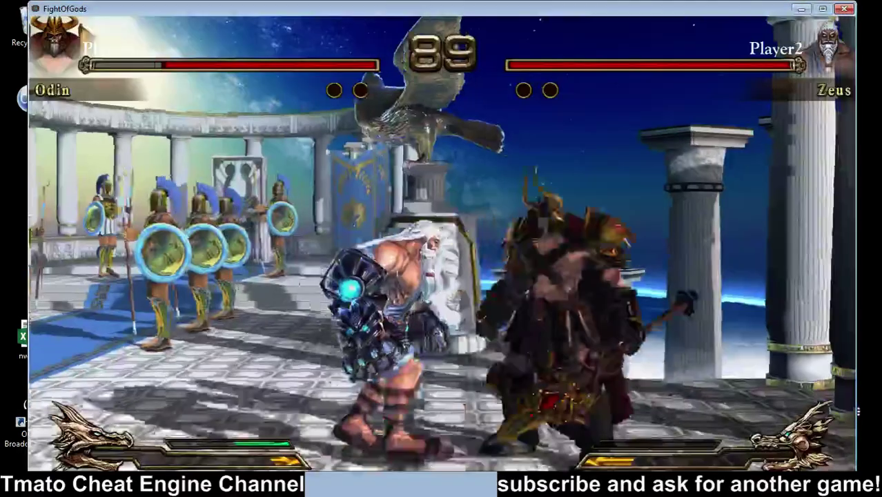
key(Escape)
key(alt+Tab)
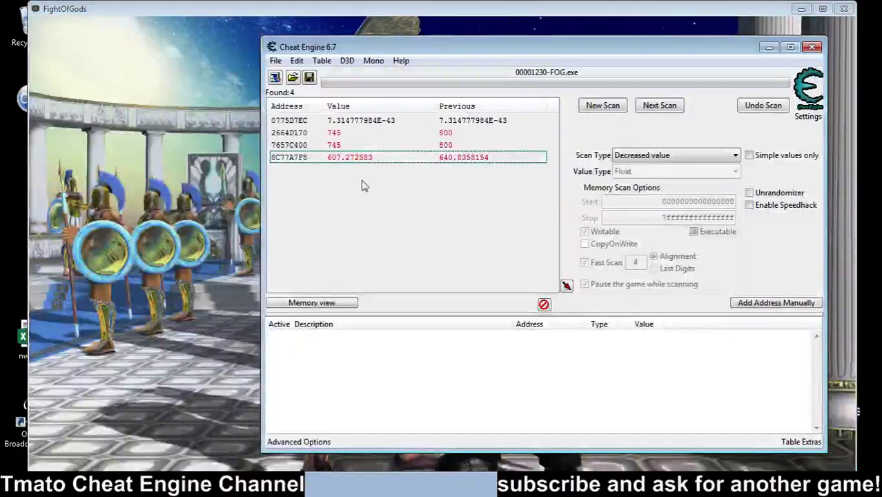
click(661, 107)
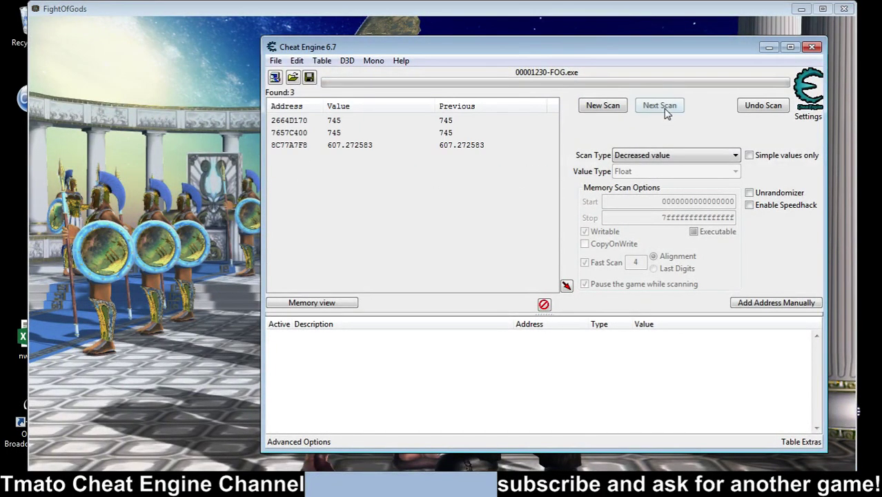
Add the 8C77A7F8 result to the address list and set its description to HP
click(347, 146)
double_click(345, 147)
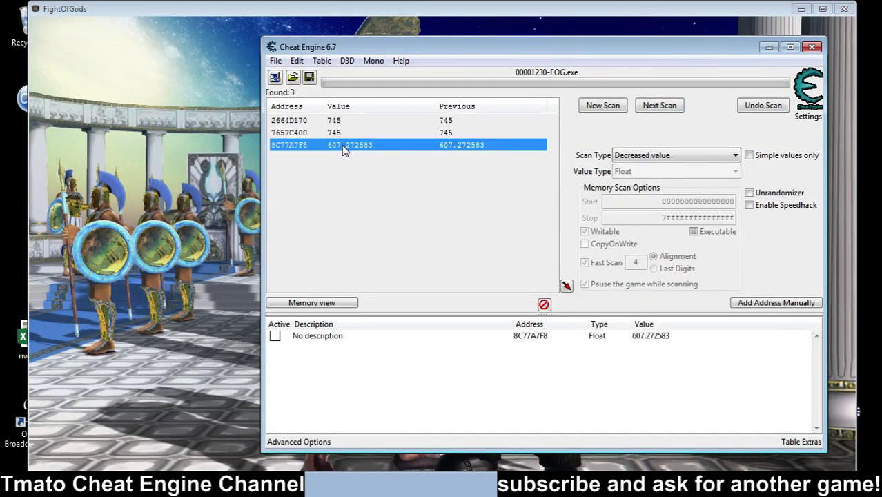
double_click(322, 337)
text(HP)
key(Return)
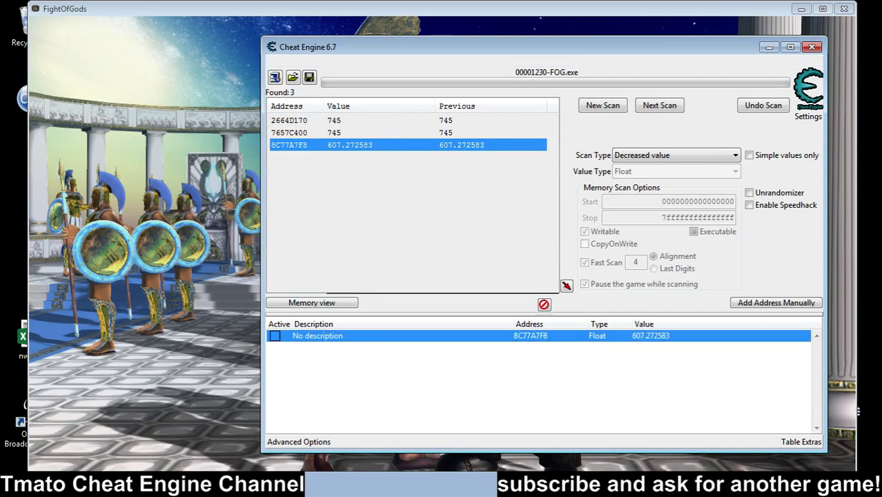
Set the HP entry's value to 1000, test it by resuming the fight, and return to Cheat Engine
double_click(636, 342)
text(1)
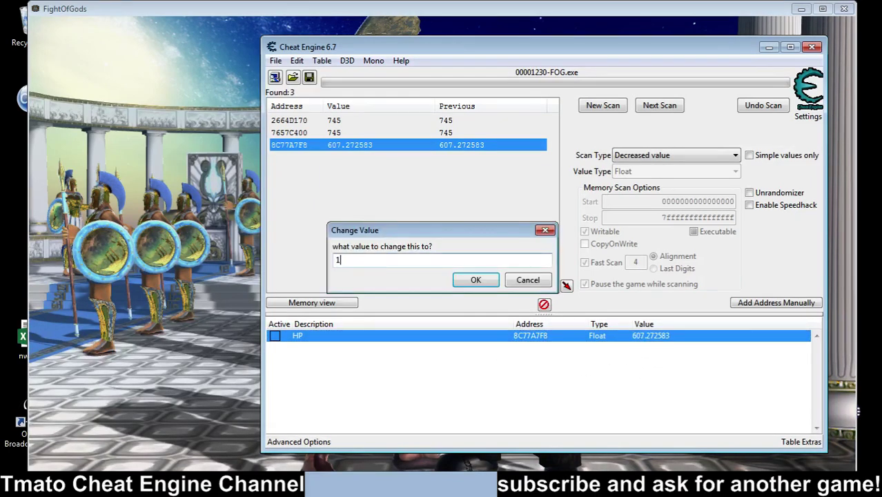
text(000)
key(Return)
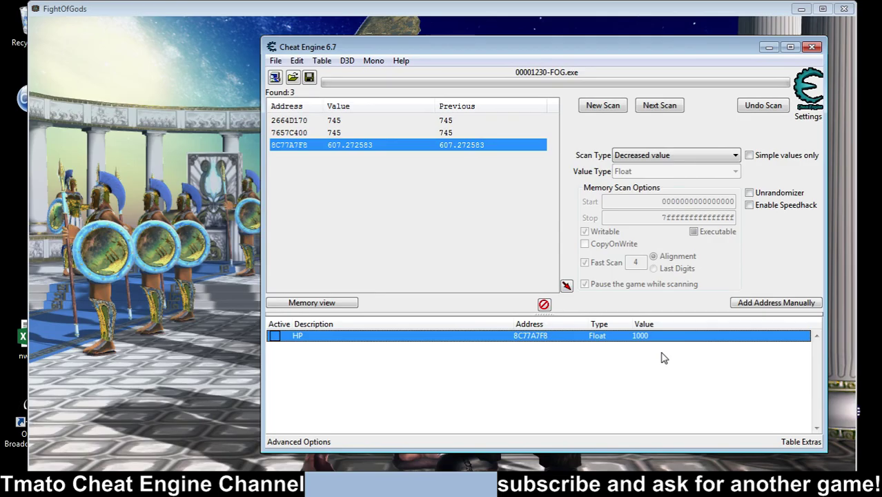
key(alt+Tab)
key(Return)
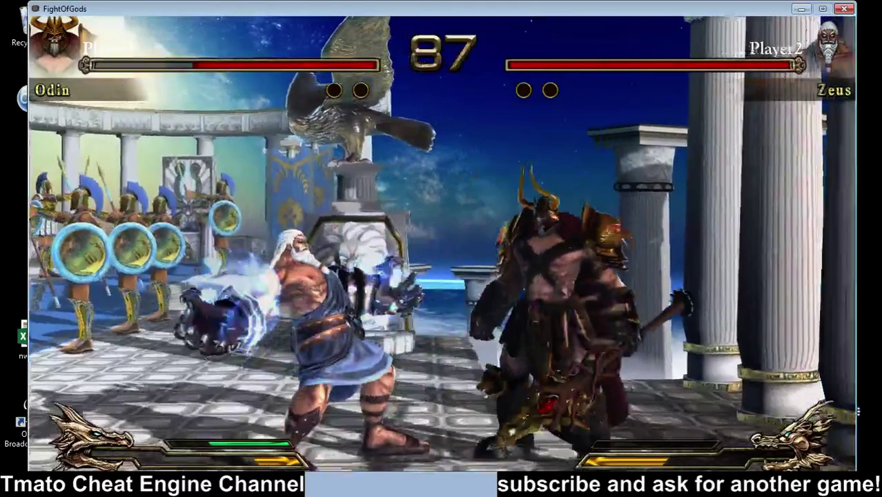
key(alt+Tab)
Change the 8C77A7F8 scan result to 1100, resume the fight to test it, and return to Cheat Engine
right_click(353, 146)
click(376, 169)
text(1100)
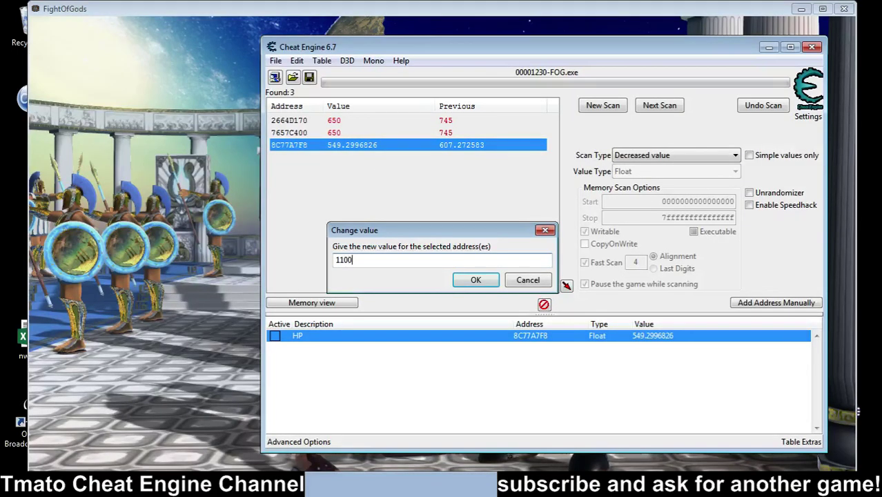
key(Return)
key(alt+Tab)
key(Return)
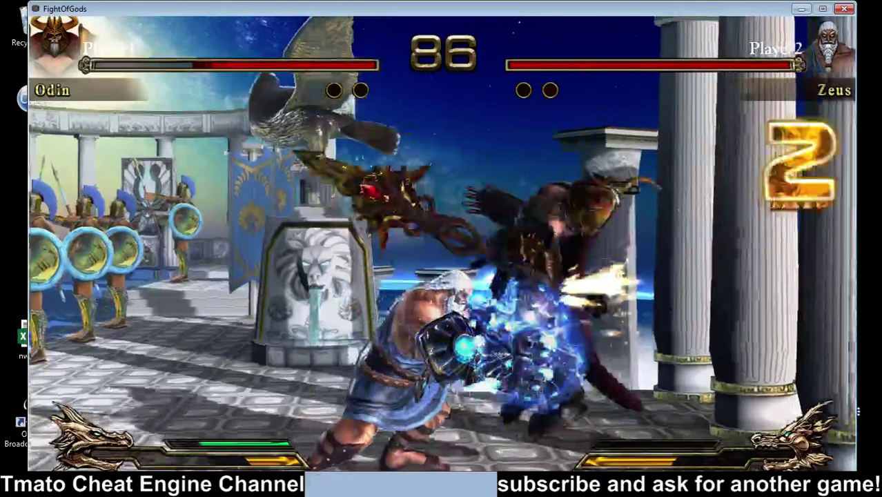
key(alt+Tab)
Change the value of the 7657C400 scan result to 1100
click(350, 133)
right_click(349, 134)
click(388, 163)
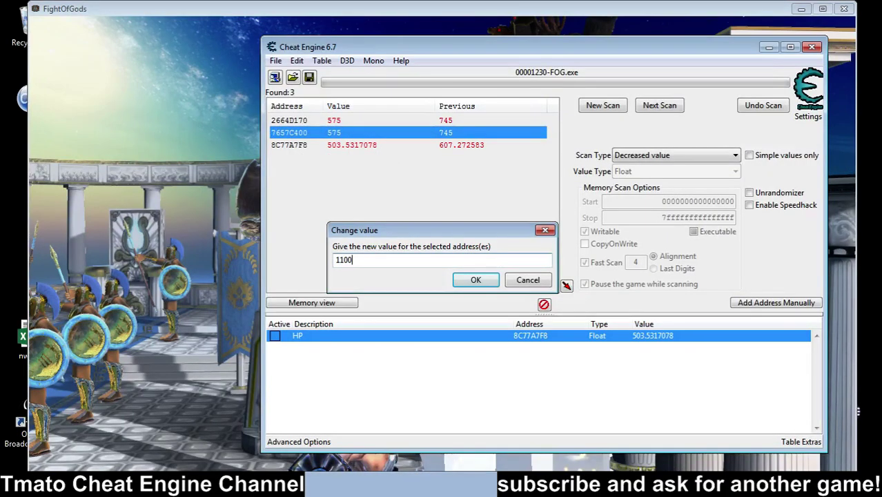
key(Return)
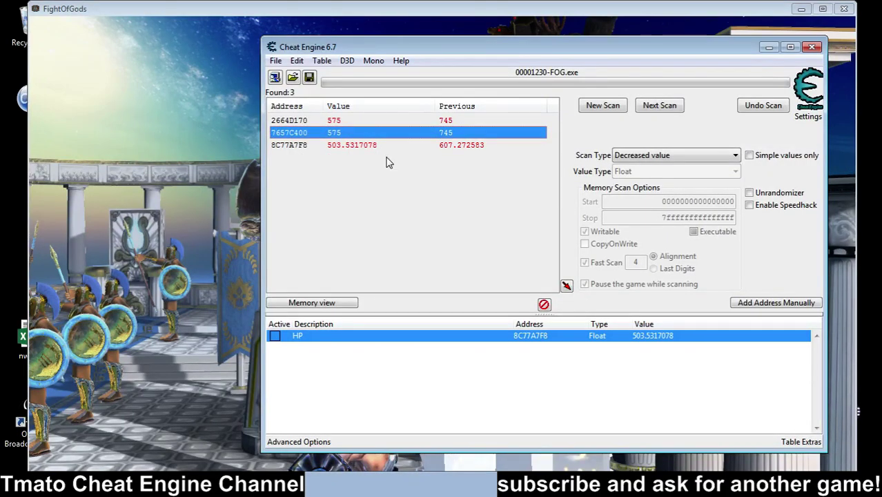
Change the value of the 2664D170 scan result, and test it by resuming and pausing the fight
click(354, 122)
right_click(354, 123)
click(377, 144)
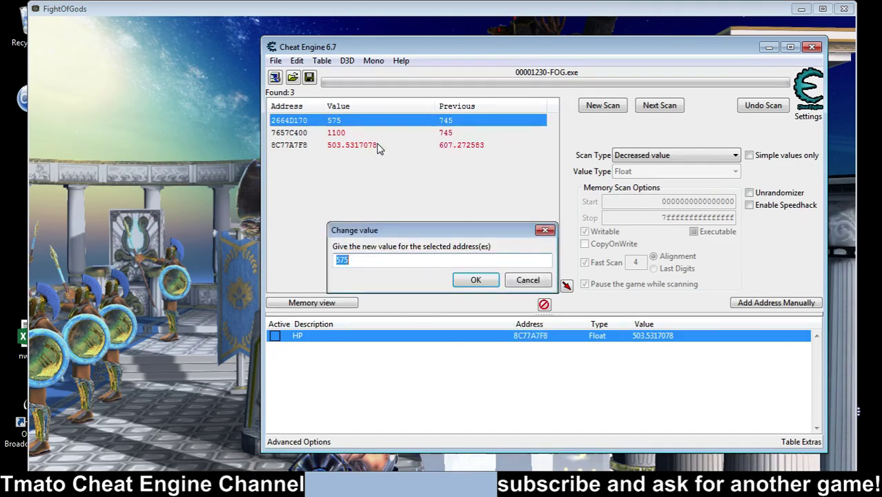
key(Return)
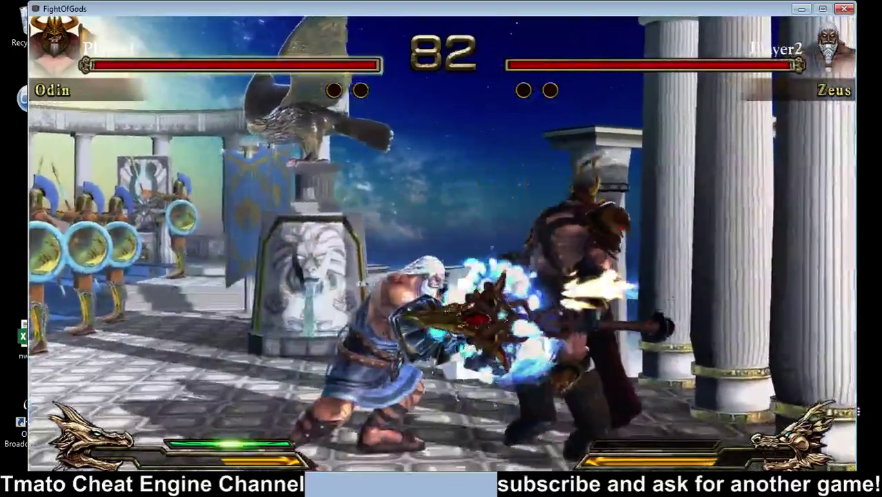
key(Escape)
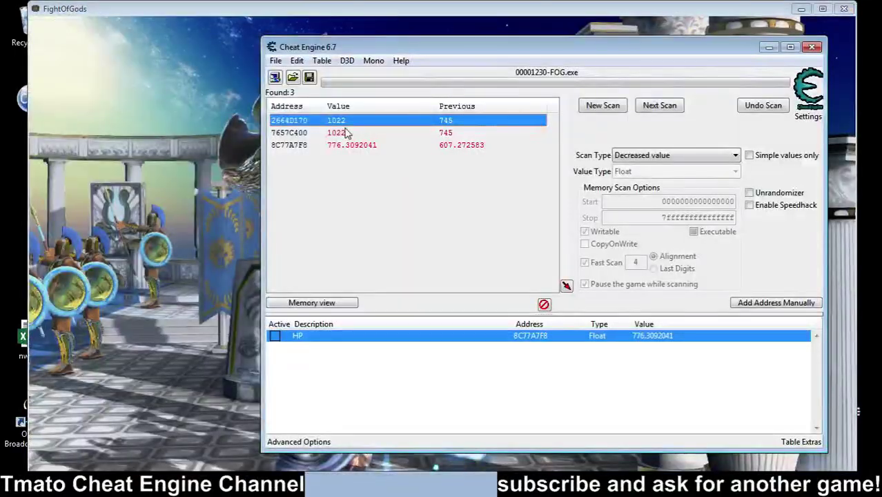
Change 2664D170 to a value well above 1100, let the fight run briefly, pause it, and return to Cheat Engine
right_click(353, 122)
click(365, 146)
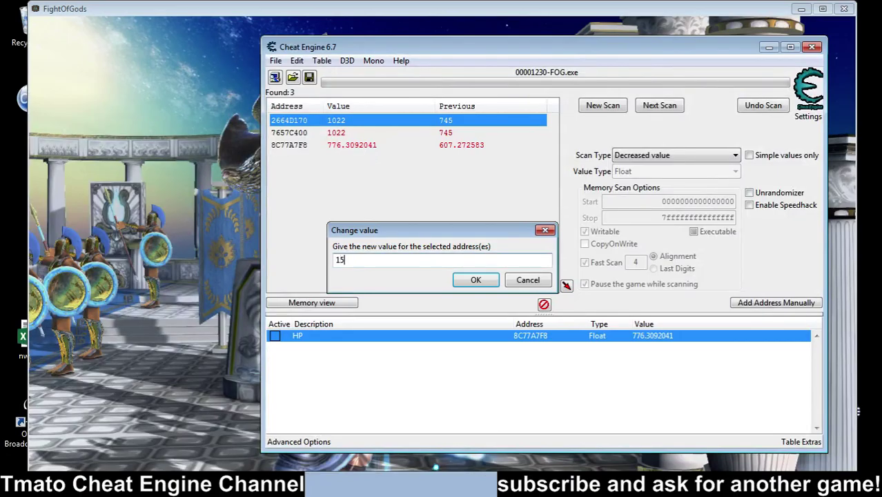
click(235, 181)
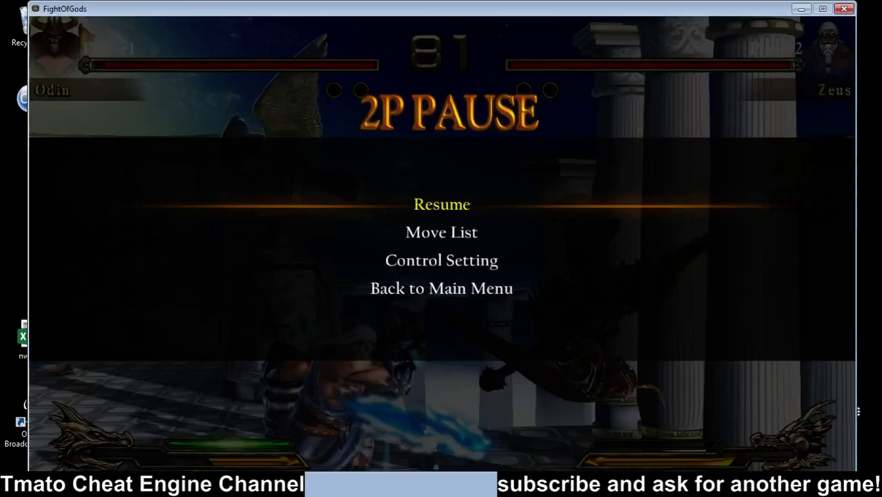
key(Return)
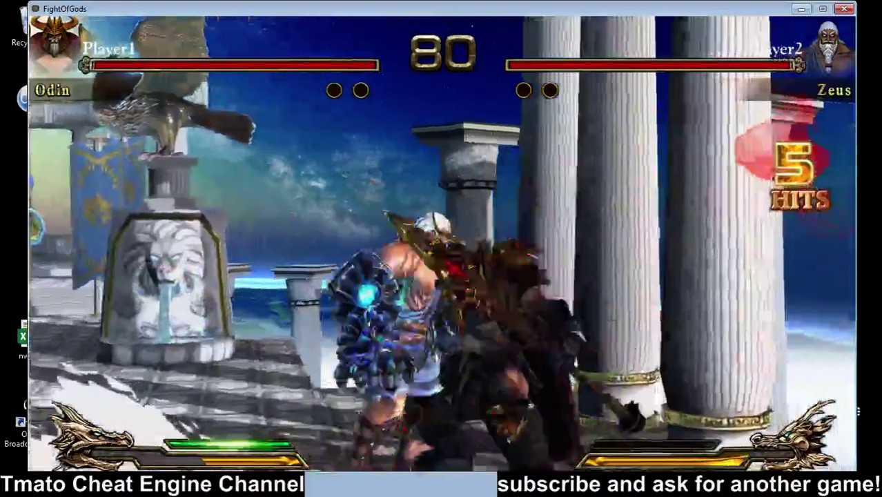
key(Escape)
key(alt+Tab)
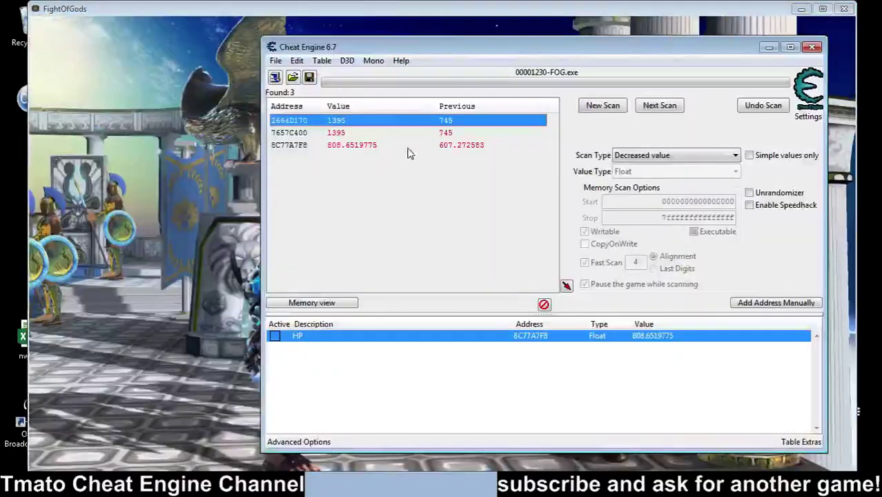
Delete the HP entry for 8C77A7F8 from the address list
click(305, 363)
click(314, 337)
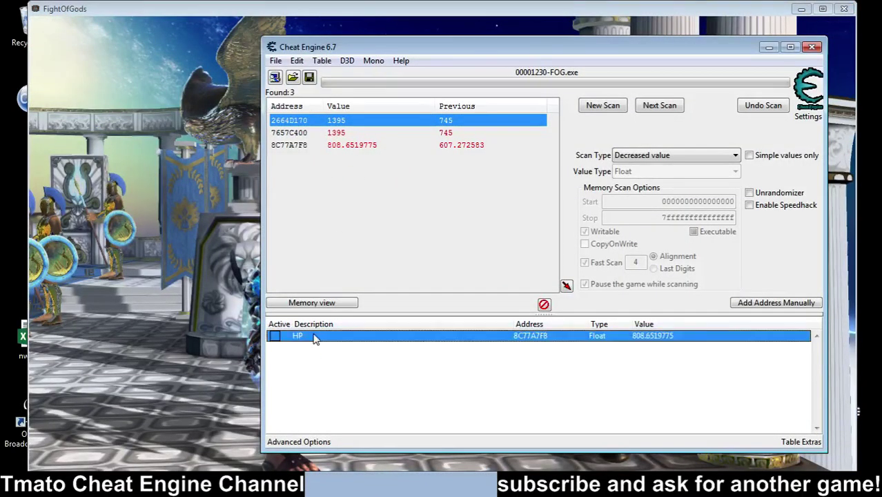
key(Delete)
key(Return)
Add the 2664D170 result to the address list and set its description to HP
click(338, 125)
double_click(337, 125)
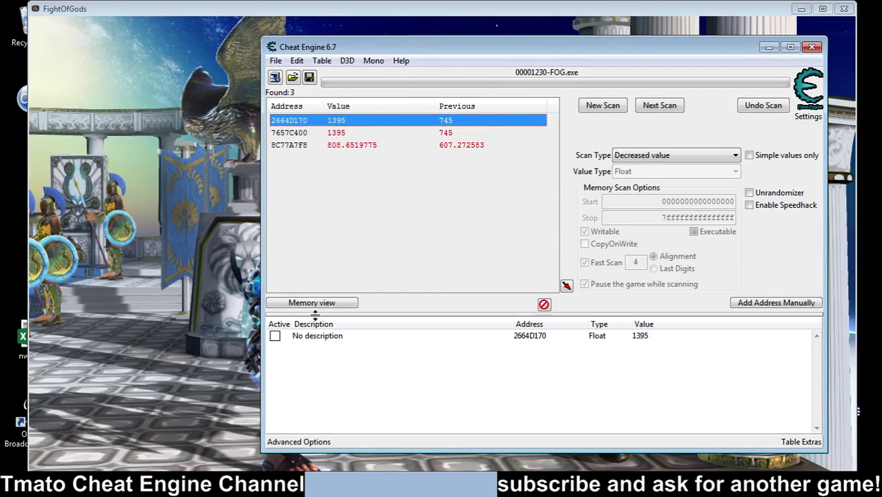
double_click(314, 337)
text(HP)
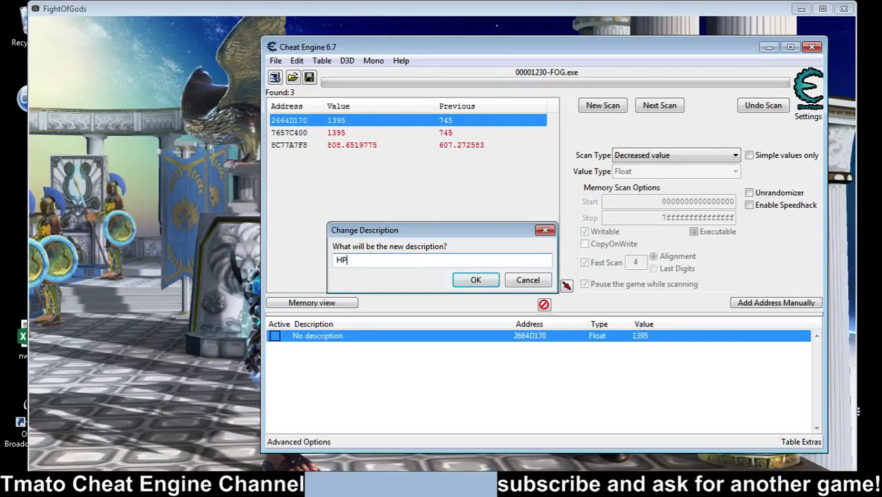
key(Return)
Resume the fight and let Odin take damage before returning to Cheat Engine to check the HP entry
key(alt+Tab)
key(Return)
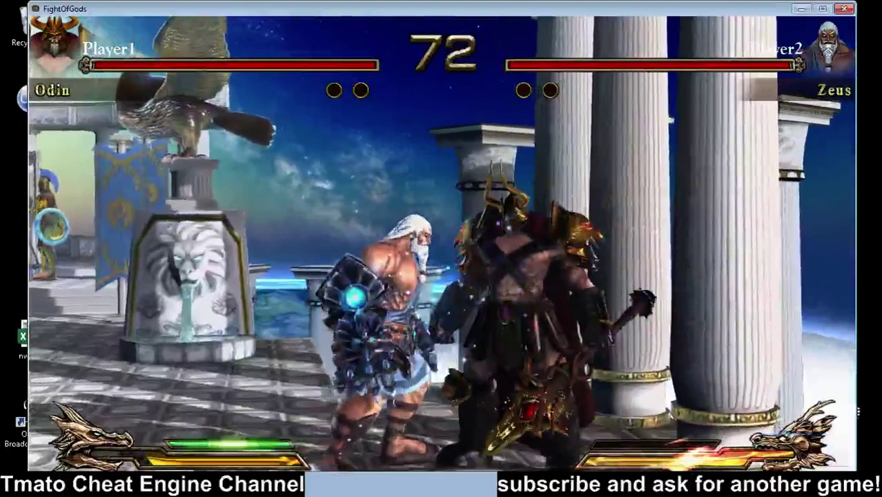
key(alt+Tab)
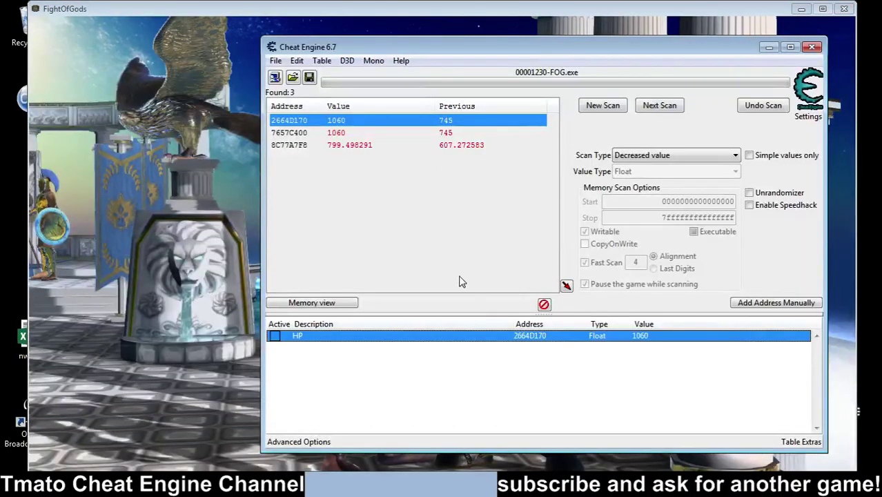
Set the HP entry's value to 1100 and change its description to "HP (1100 my max value)"
double_click(648, 337)
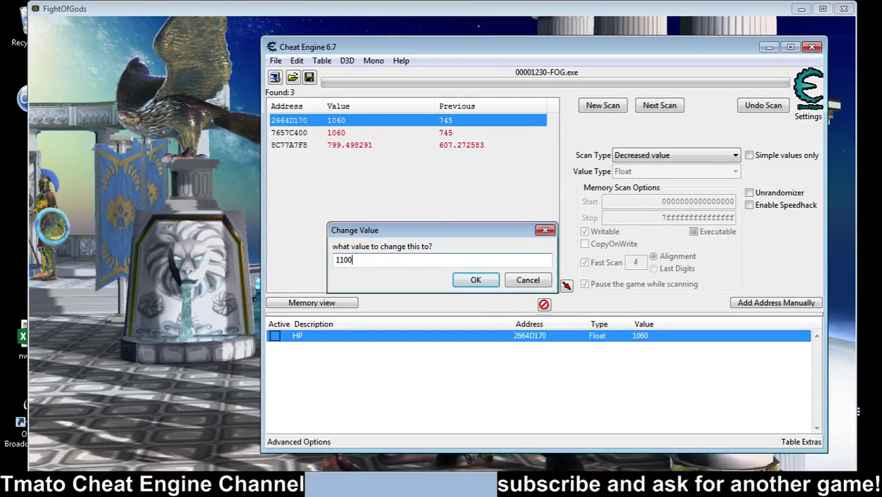
key(Return)
double_click(334, 338)
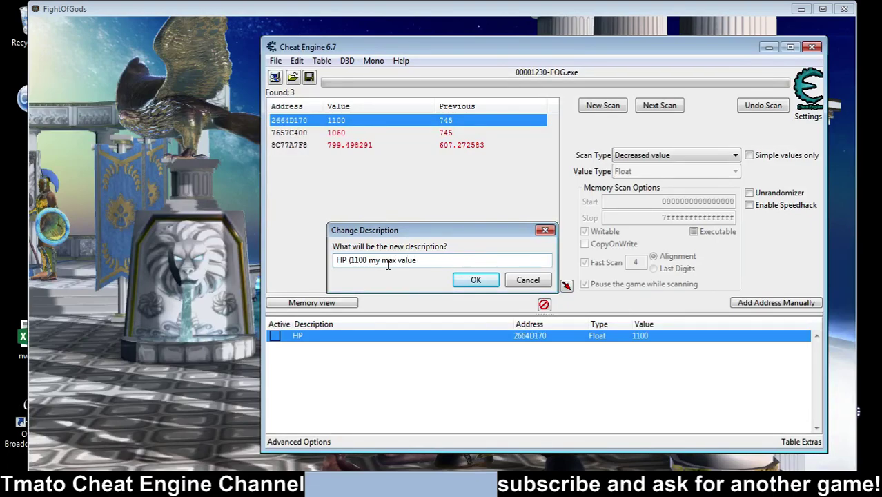
key(Return)
Let the fight run briefly, return to Cheat Engine, and restore the HP entry's value to 1100
key(alt+Tab)
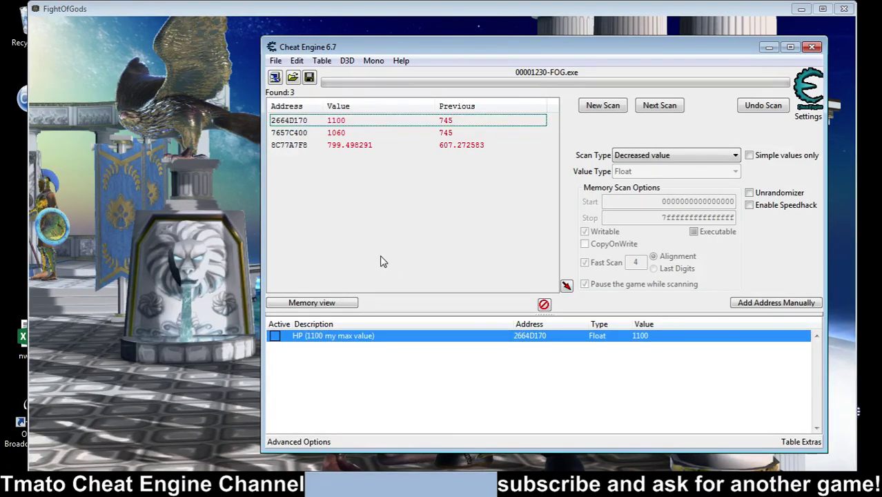
key(alt+Tab)
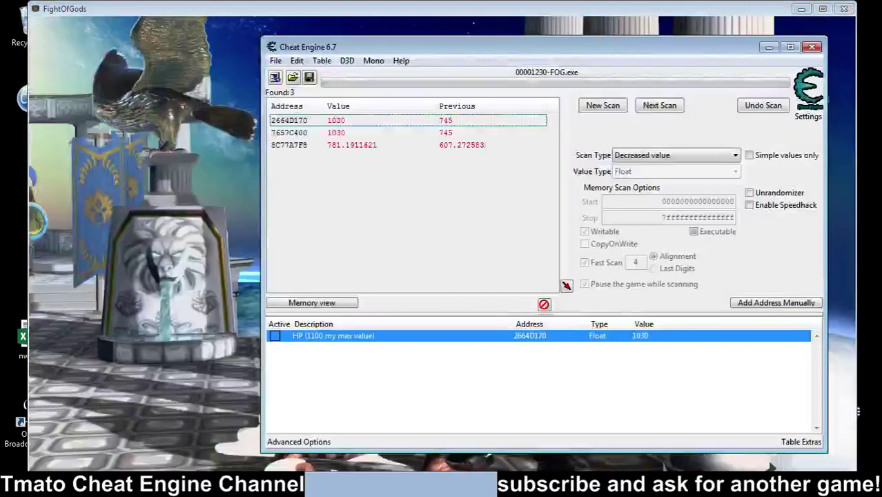
double_click(649, 341)
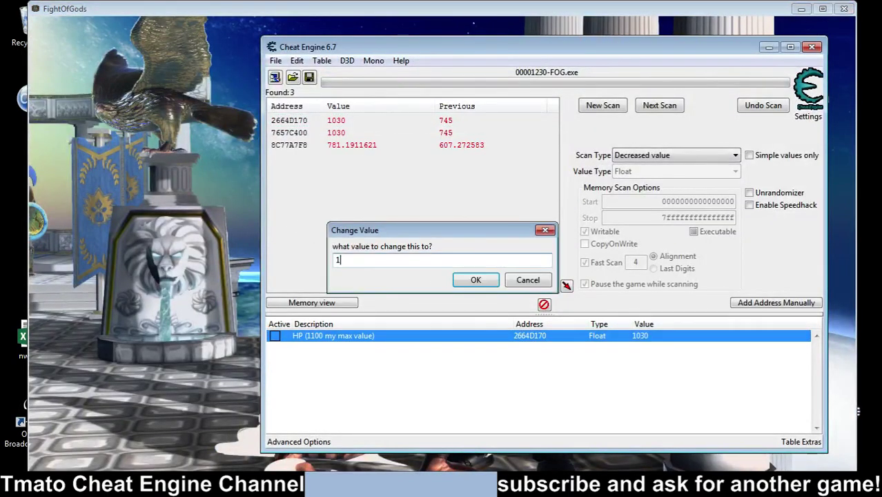
key(Return)
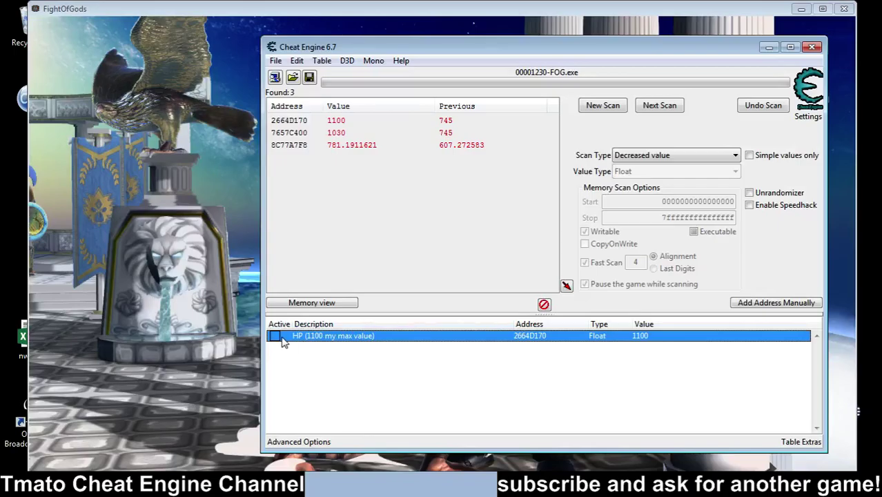
Freeze the HP entry at 1100, resume the fight to test it, and pause again before returning to Cheat Engine
key(alt+Tab)
key(Escape)
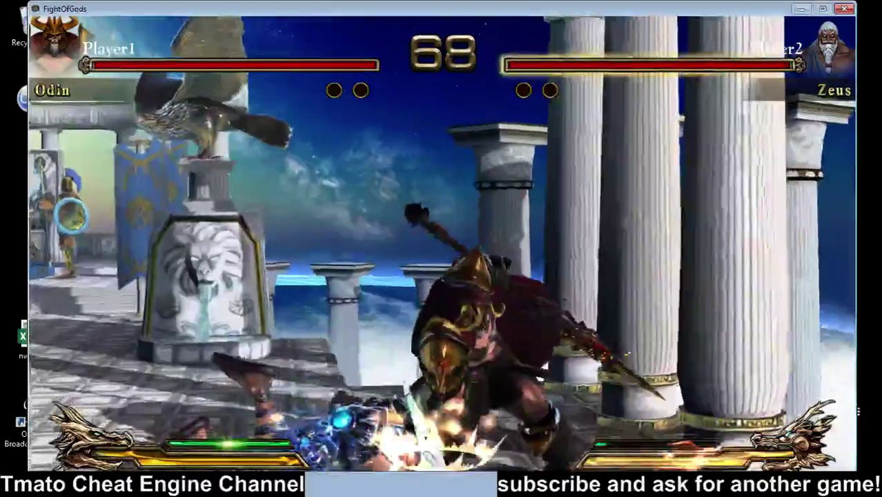
key(Escape)
key(Escape)
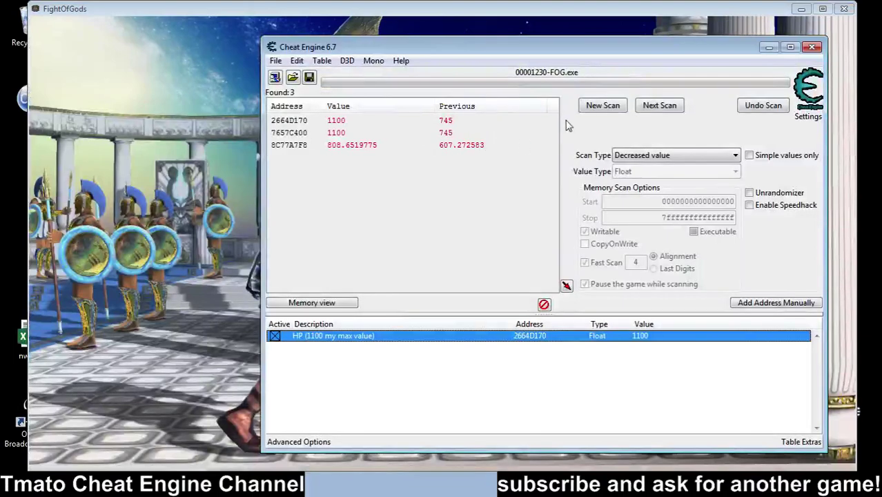
Start a new Float scan for the round timer with values between 62 and 68
click(603, 105)
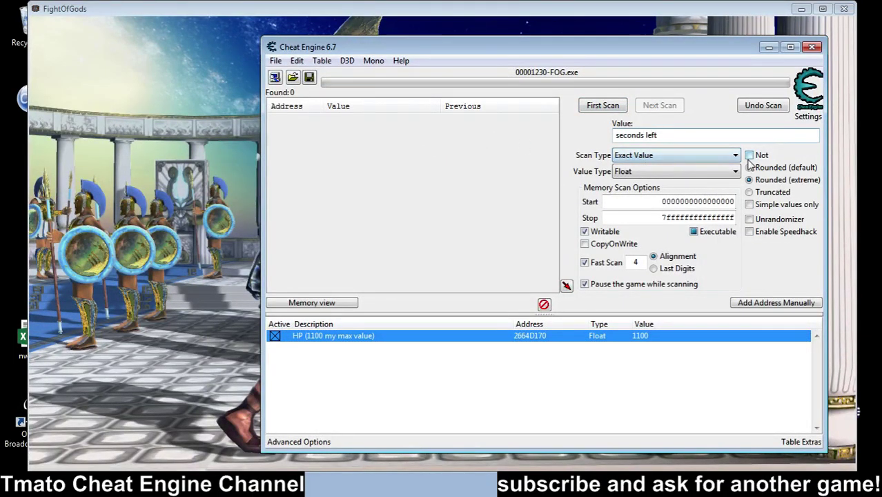
drag(682, 138, 462, 142)
key(BackSpace)
drag(658, 132, 521, 145)
key(BackSpace)
click(629, 156)
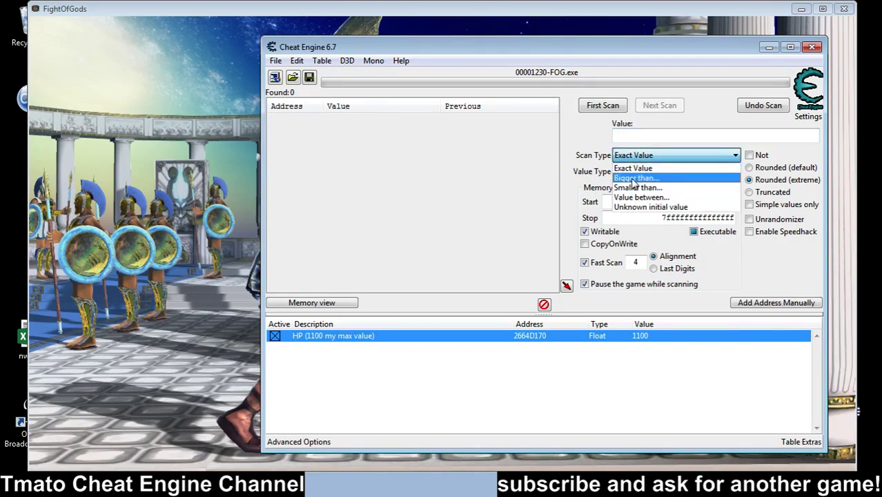
click(642, 197)
click(628, 136)
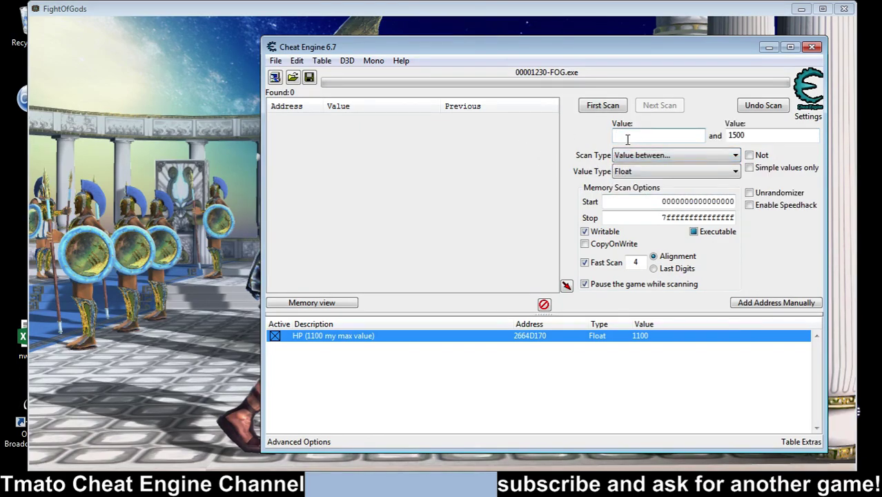
double_click(747, 135)
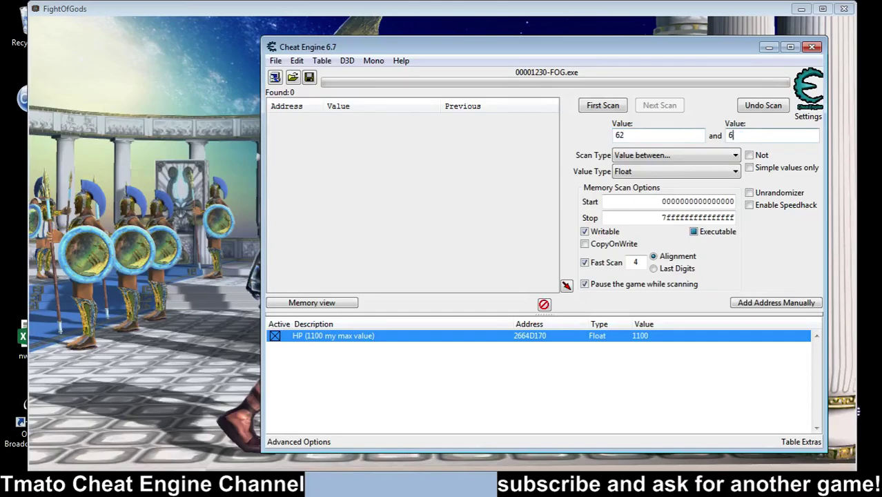
click(606, 107)
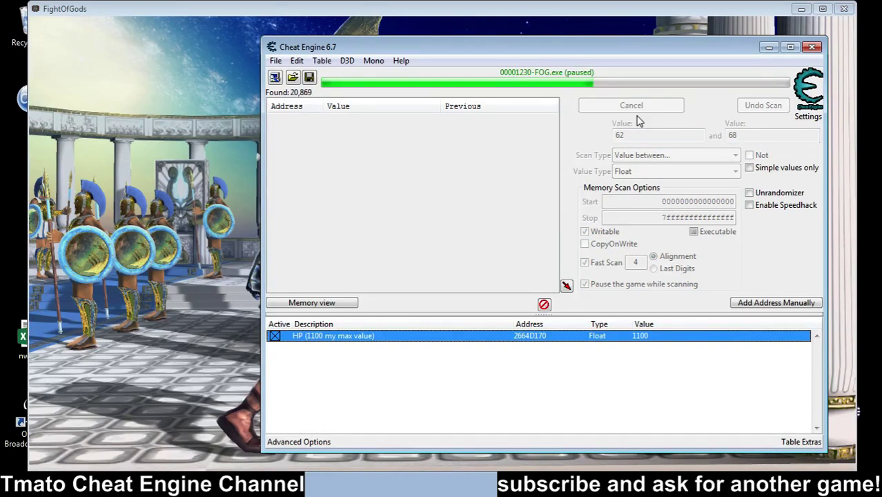
Resume the fight for a moment, pause it, and narrow the timer candidates with a Decreased value scan
key(alt+Tab)
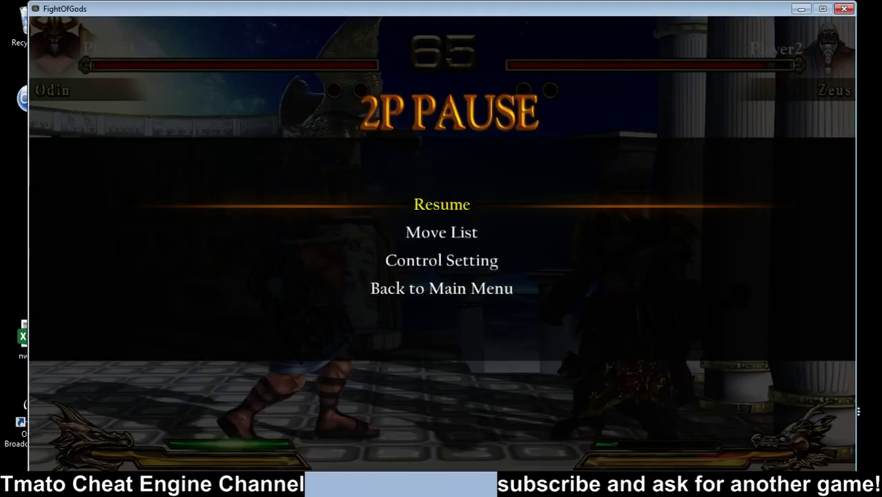
key(Return)
key(alt+Tab)
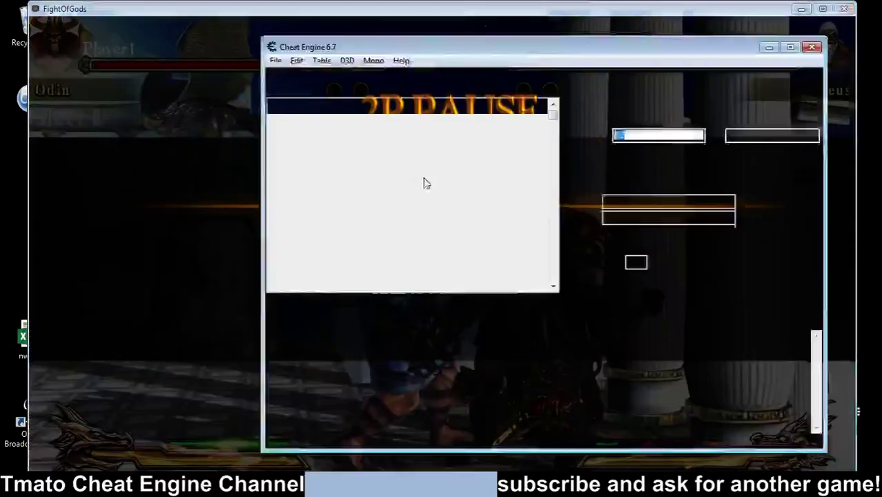
click(653, 157)
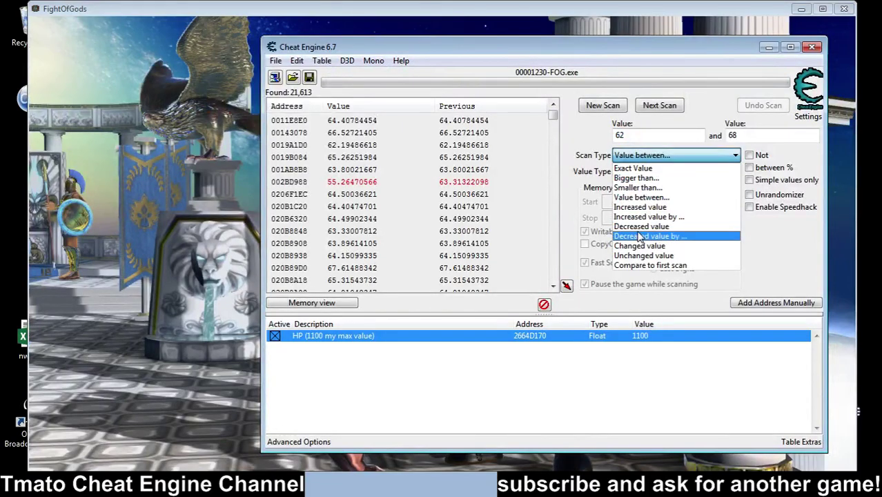
click(640, 226)
click(659, 105)
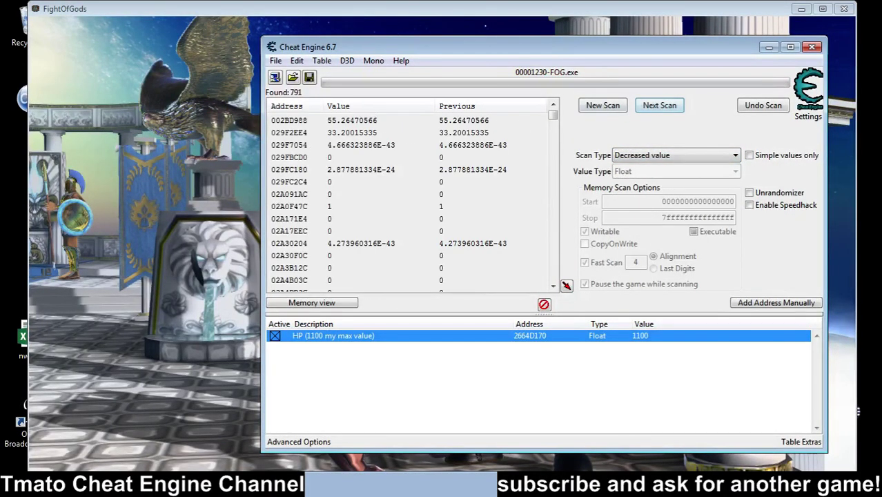
Let the timer drop to 63 in the game and repeat the Decreased value scan
key(alt+Tab)
key(Return)
key(alt+Tab)
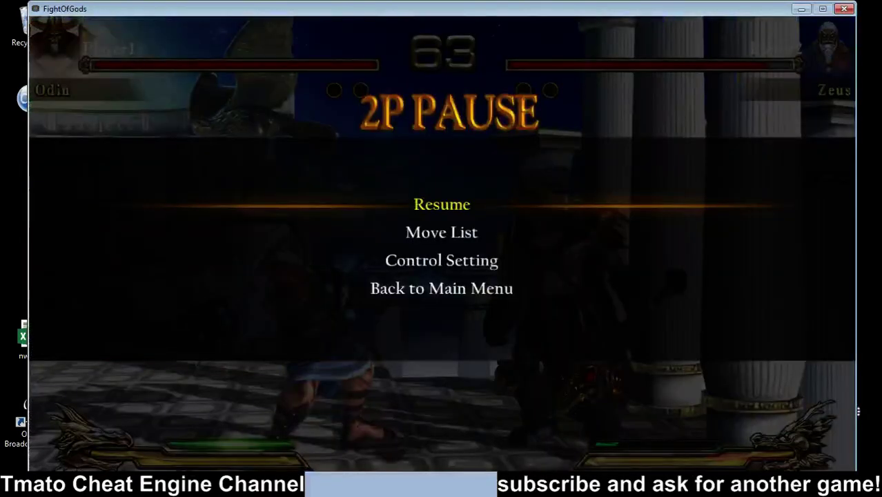
click(652, 111)
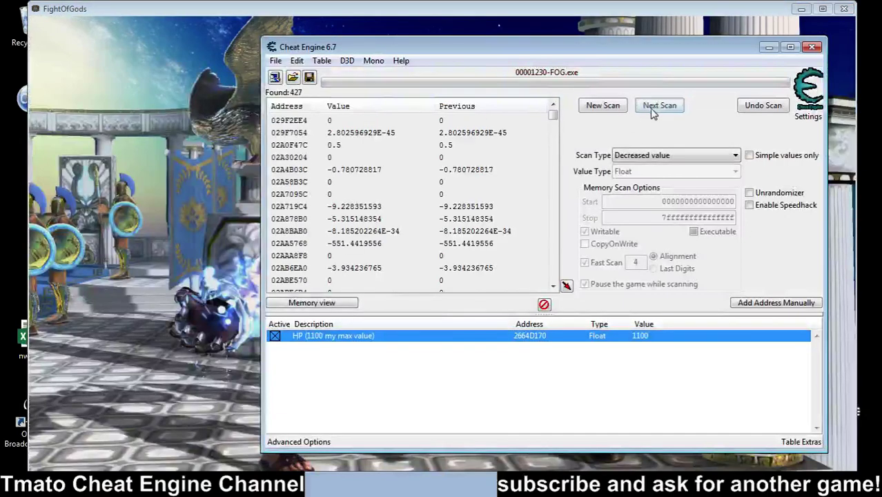
Filter the remaining results to values bigger than 20
click(649, 155)
click(638, 176)
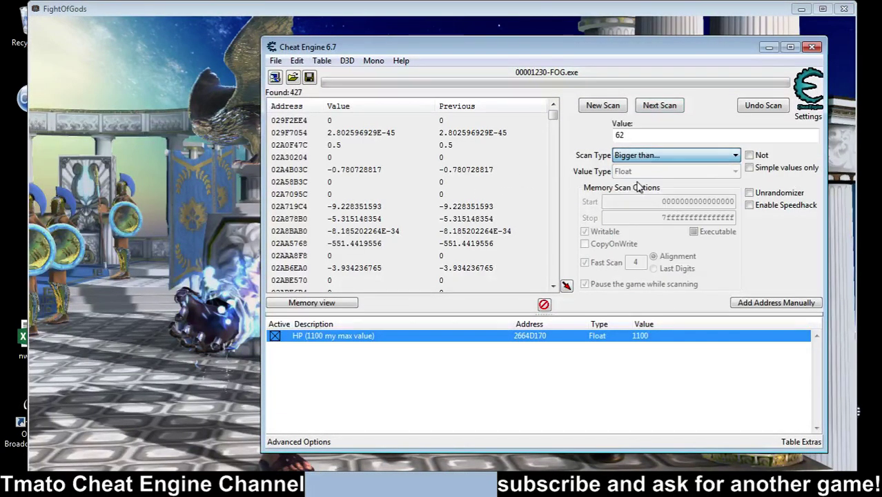
double_click(620, 135)
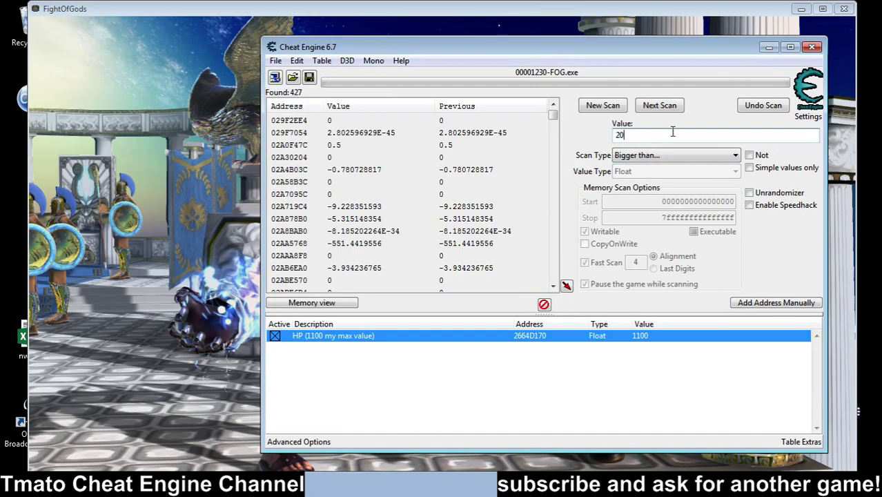
click(658, 107)
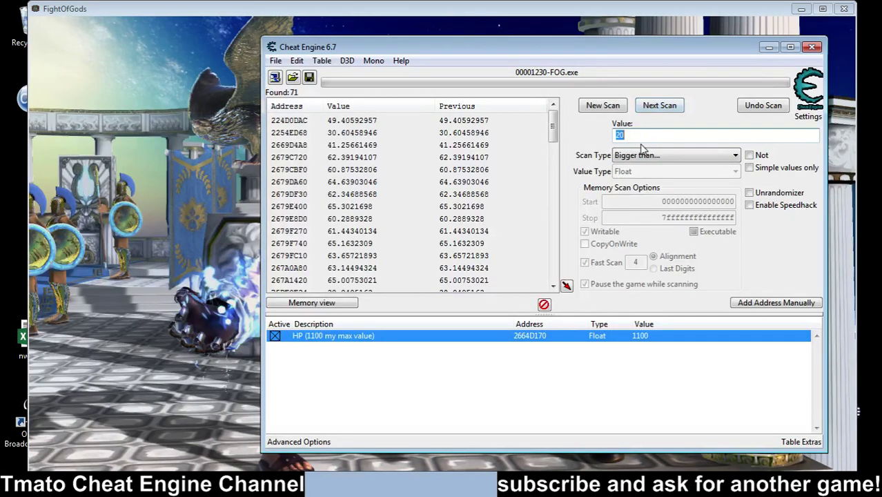
click(661, 109)
Check the timer in the game and narrow the results to values between 60 and 65
click(228, 193)
key(alt+Tab)
click(670, 155)
click(641, 199)
double_click(619, 135)
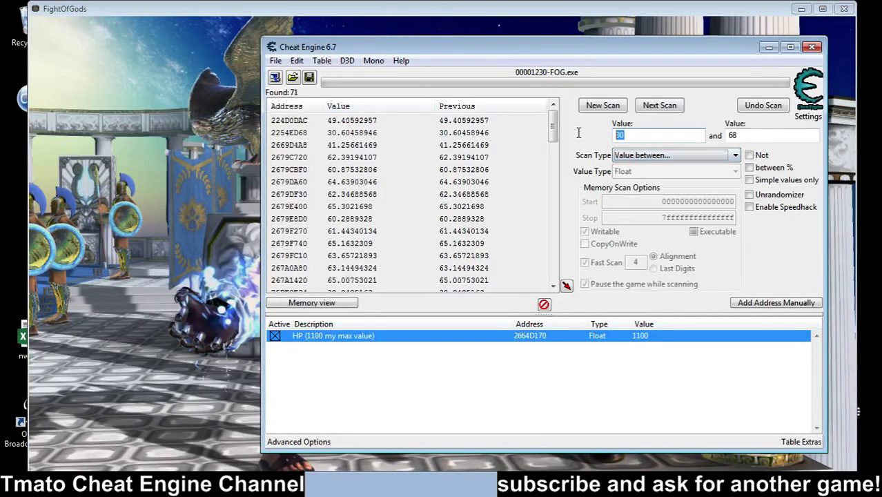
key(BackSpace)
key(Tab)
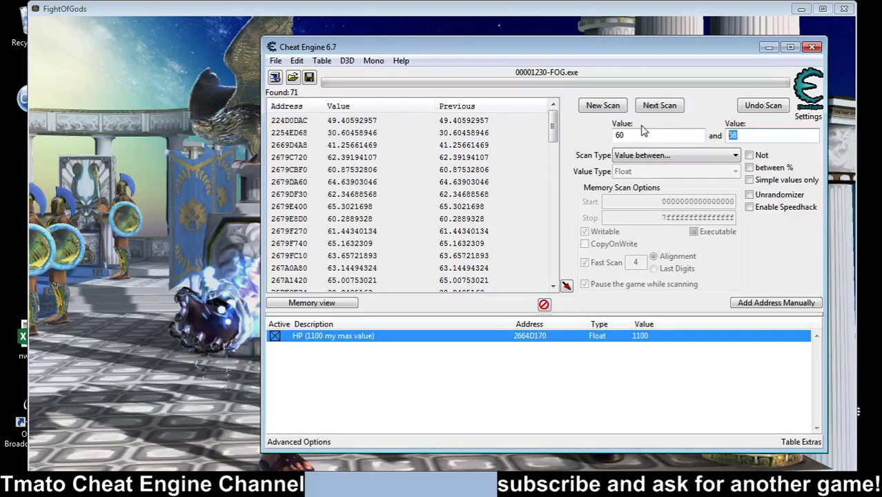
text(65)
key(alt+Tab)
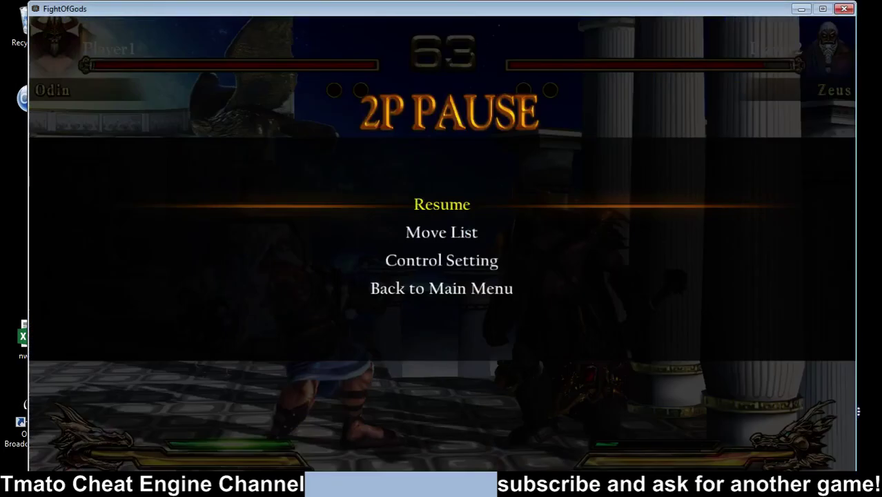
key(alt+Tab)
click(661, 106)
scroll(339, 172, down, 9)
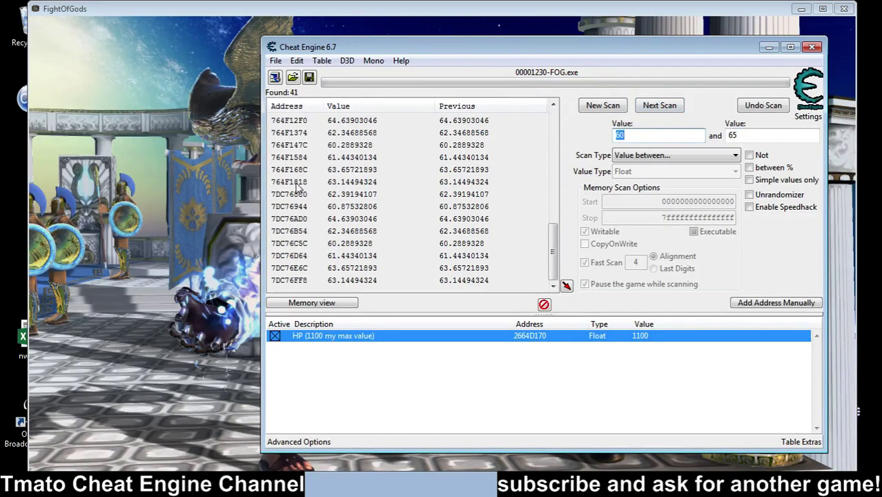
Resume the fight briefly, pause it, and look through the scan results for changing values
key(alt+Tab)
key(Return)
key(Escape)
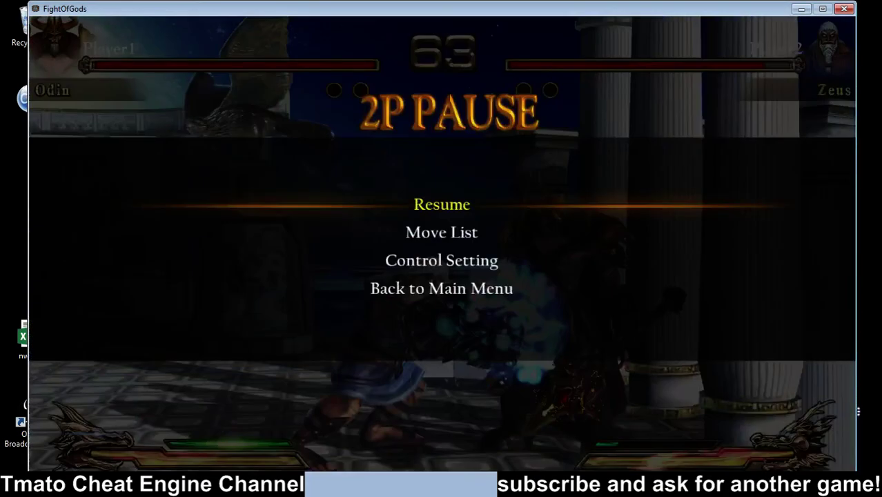
key(alt+Tab)
scroll(405, 178, up, 8)
scroll(412, 174, down, 8)
Run the fight a little more and scan the remaining timer candidates for decreased values
key(alt+Tab)
key(Escape)
key(alt+Tab)
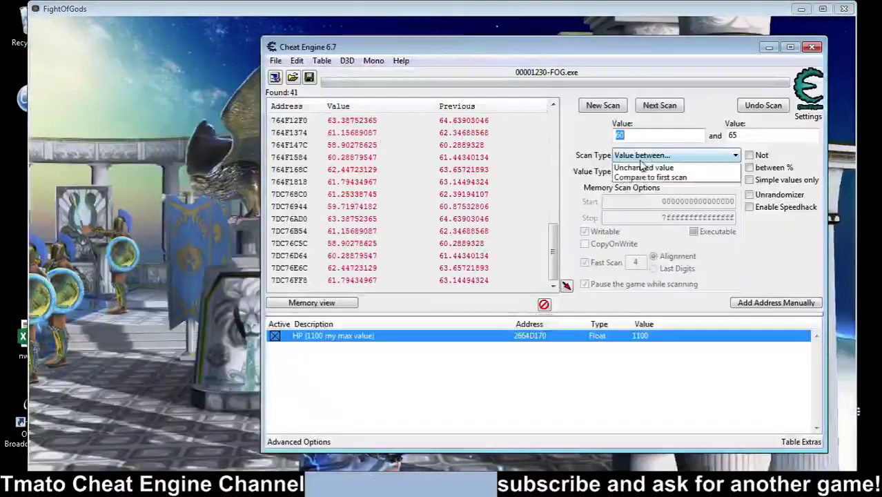
click(643, 155)
click(642, 226)
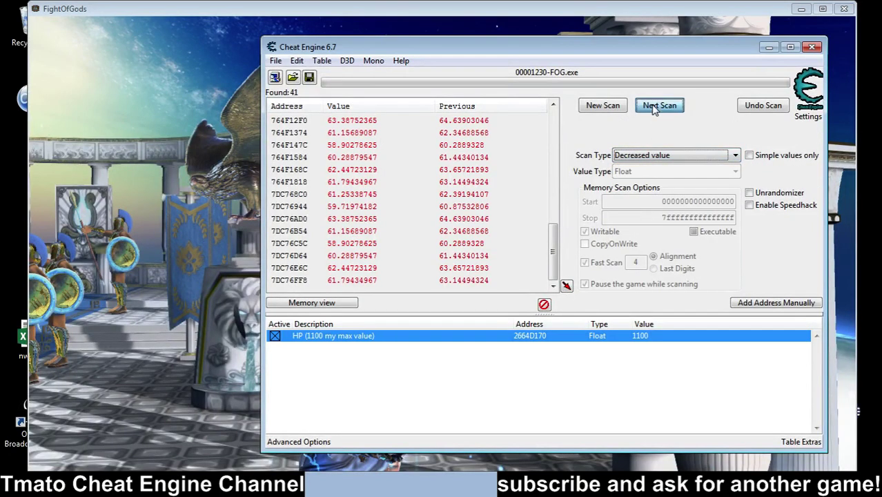
click(660, 106)
Advance the fight in two short bursts until the timer is near 60, then rescan for decreased values
key(alt+Tab)
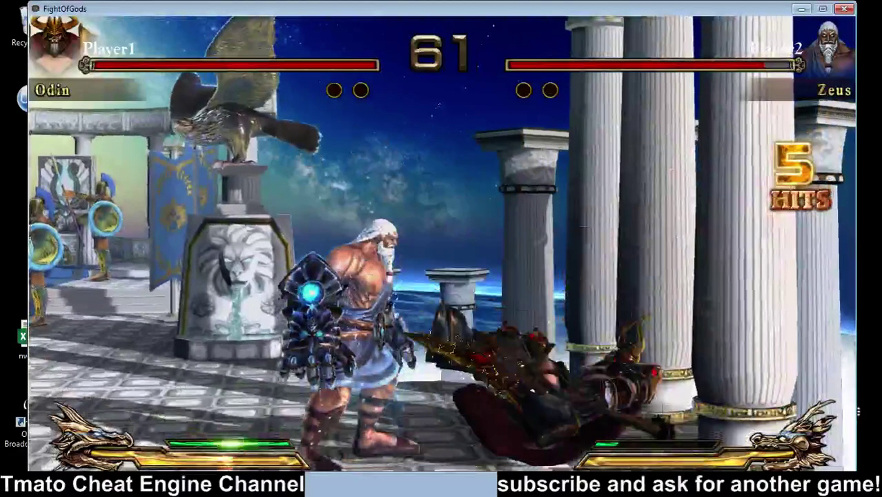
key(Escape)
key(alt+Tab)
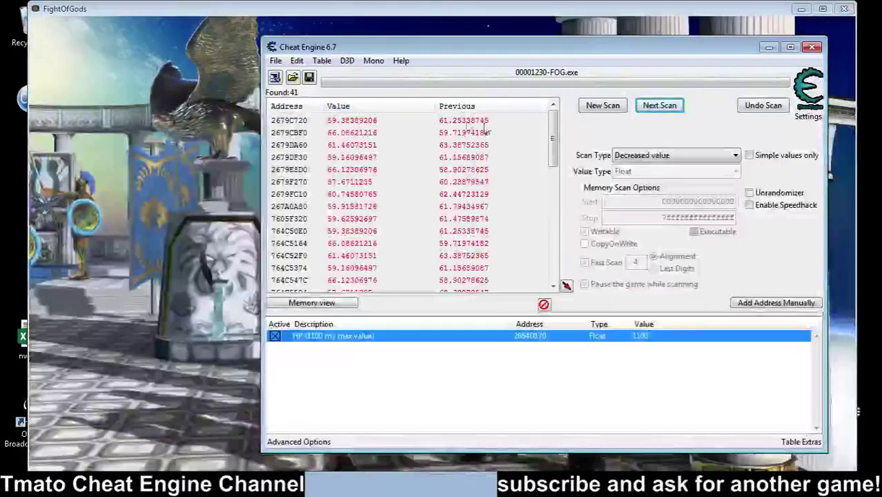
key(alt+Tab)
key(Escape)
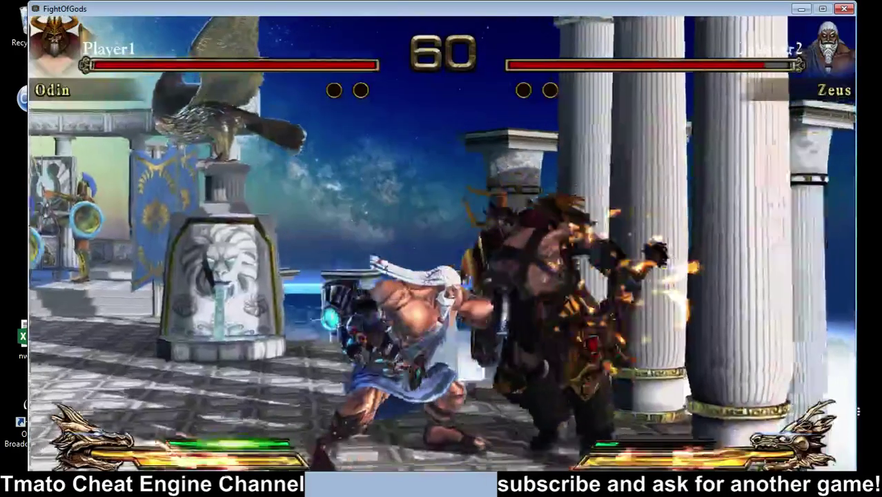
key(Escape)
key(alt+Tab)
click(659, 106)
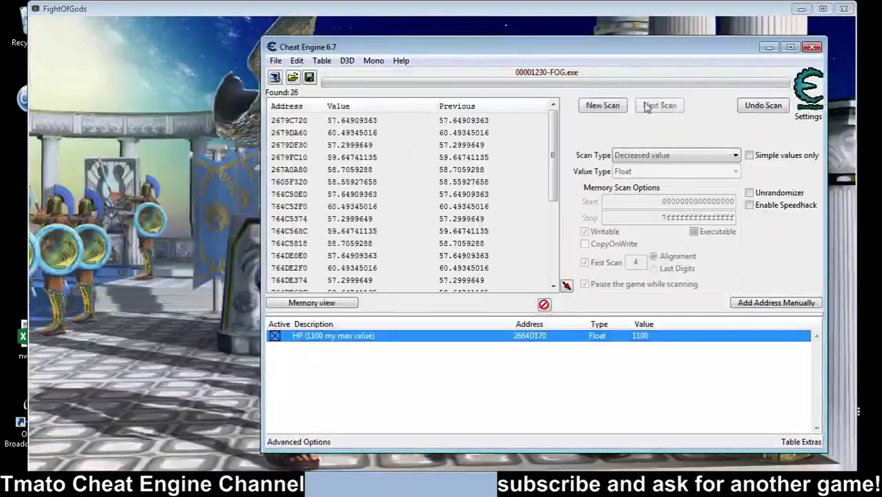
Unpause and re-pause the fight once more and filter the results again by Decreased value
key(alt+Tab)
key(Escape)
key(Escape)
key(alt+Tab)
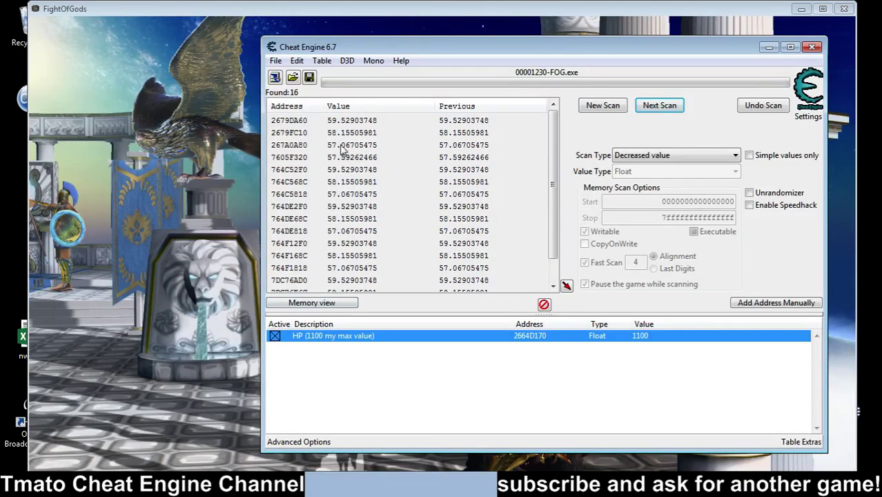
Let the fight run until the round timer reaches 43, pause it, and scan again for decreased values
key(alt+Tab)
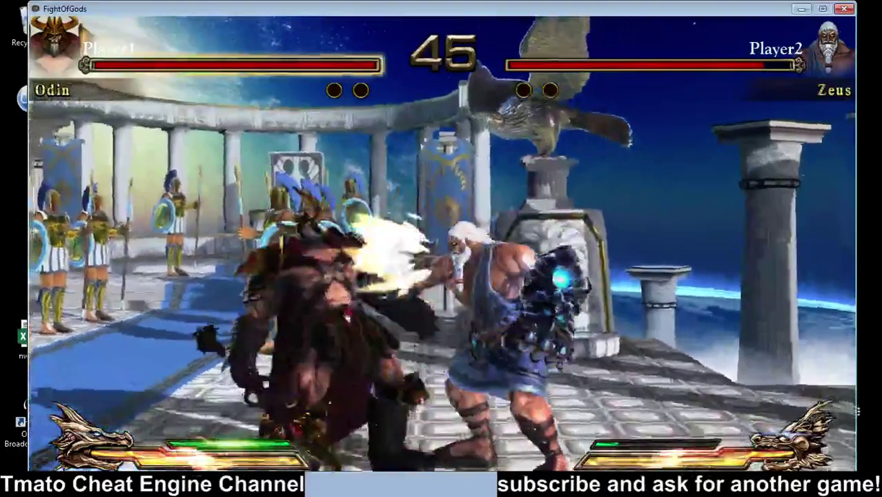
key(Escape)
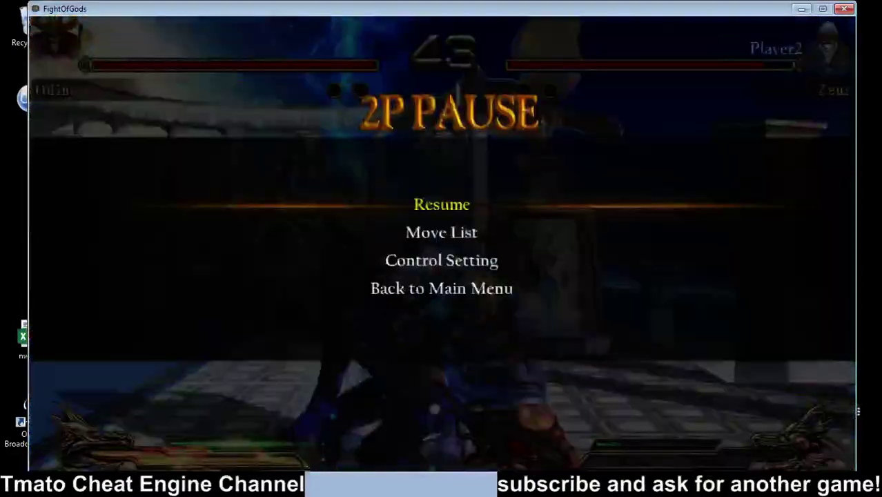
key(alt+Tab)
click(662, 109)
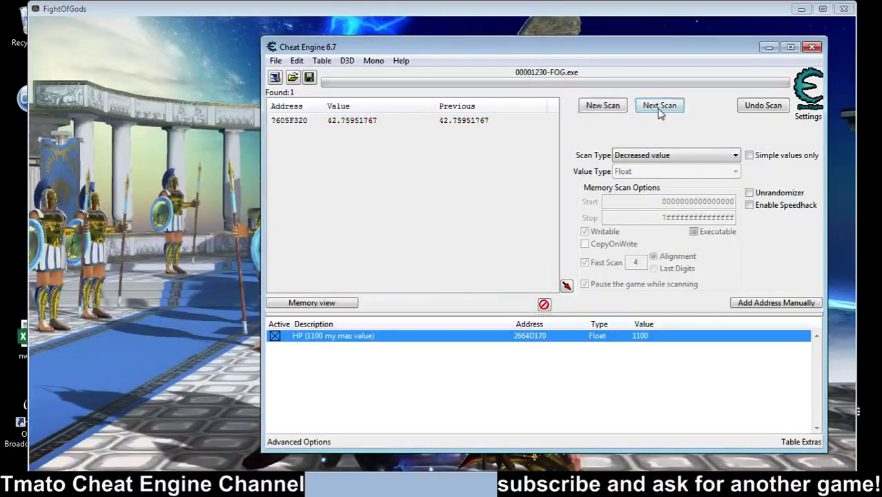
Add the 7605F320 result to the address list and set its description to "Time left"
double_click(350, 122)
double_click(308, 348)
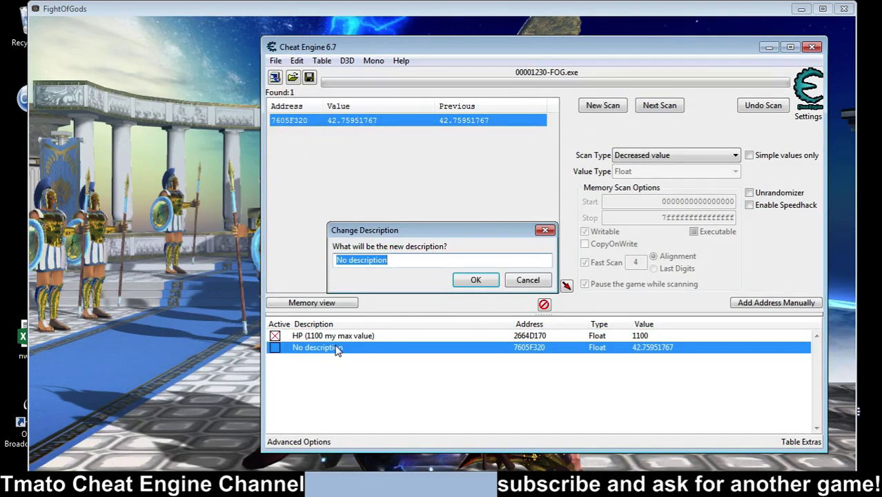
text(Time le)
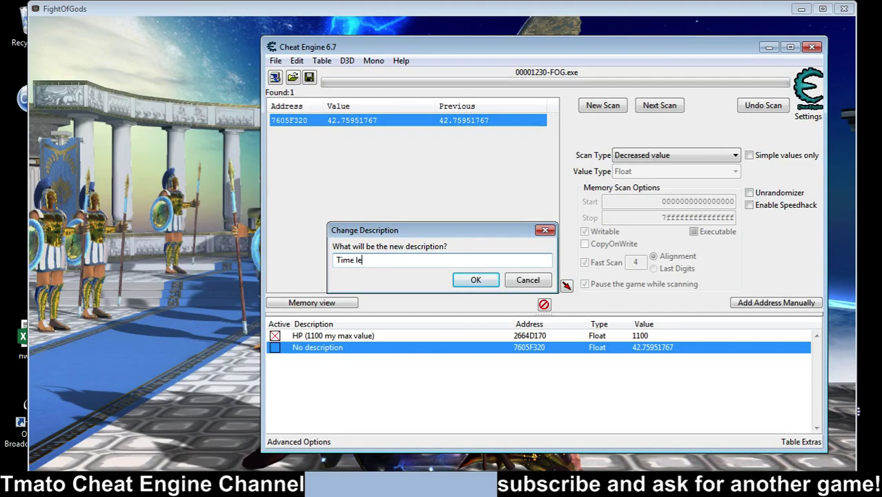
text(ft)
key(Return)
Change the Time left entry's value to 80.75951767 in the address list
double_click(642, 349)
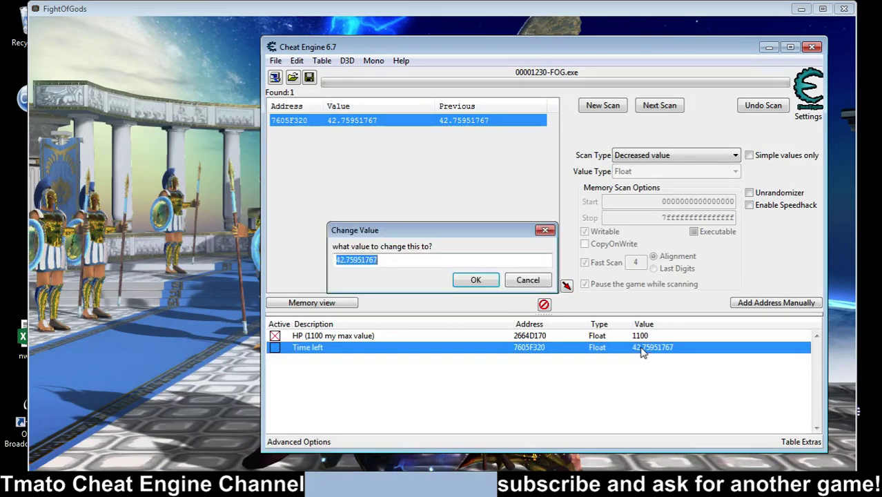
drag(345, 260, 332, 262)
text(8)
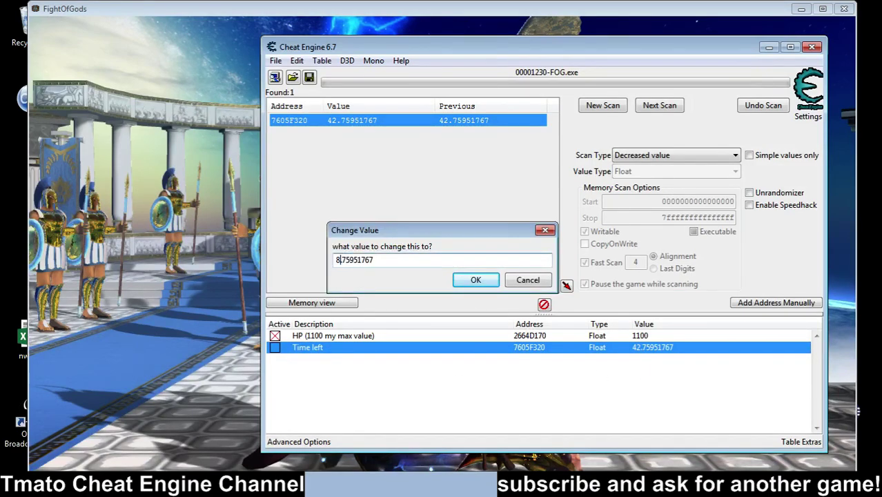
text(0)
key(Return)
Switch to FightOfGods, resume the fight to watch the round timer, pause it, and return to Cheat Engine
key(alt+Tab)
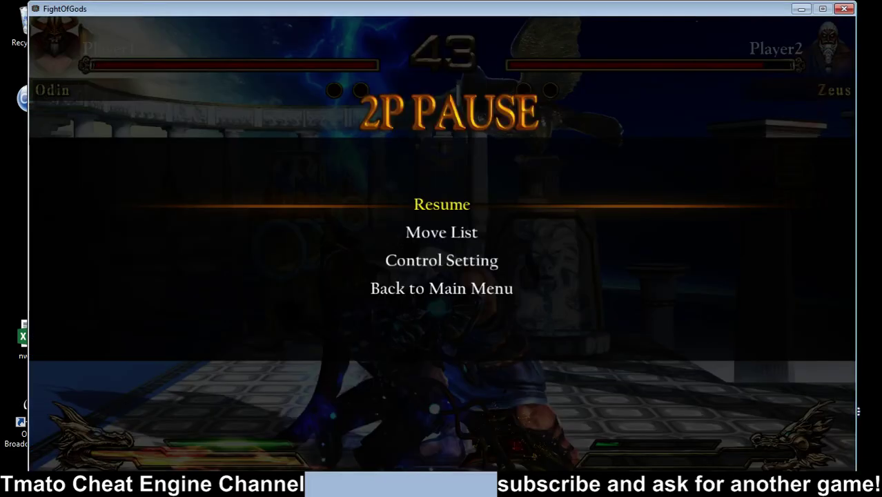
key(Return)
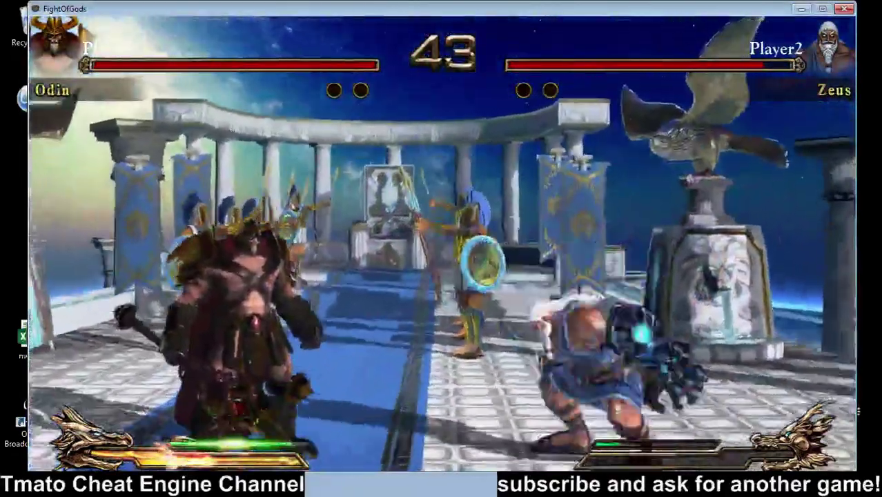
key(Escape)
key(alt+Tab)
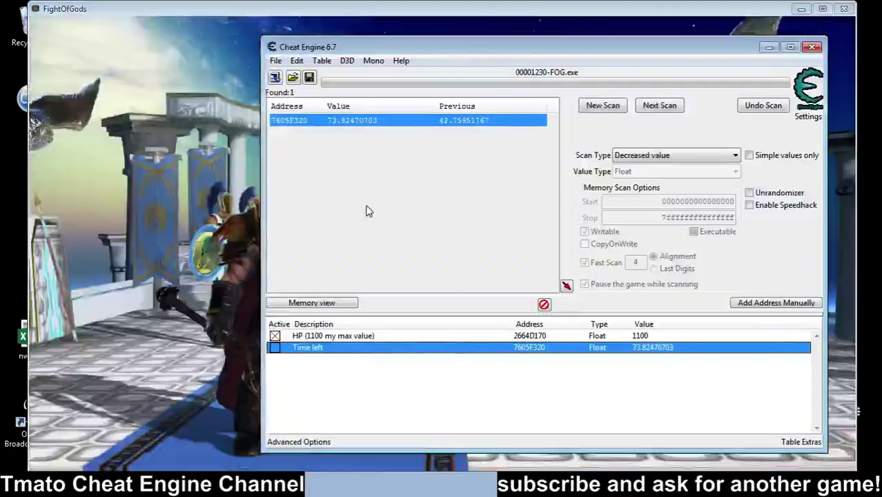
Change the Time left entry's description to "Time left (43 left fake. Realy 73 now)"
double_click(318, 351)
click(382, 260)
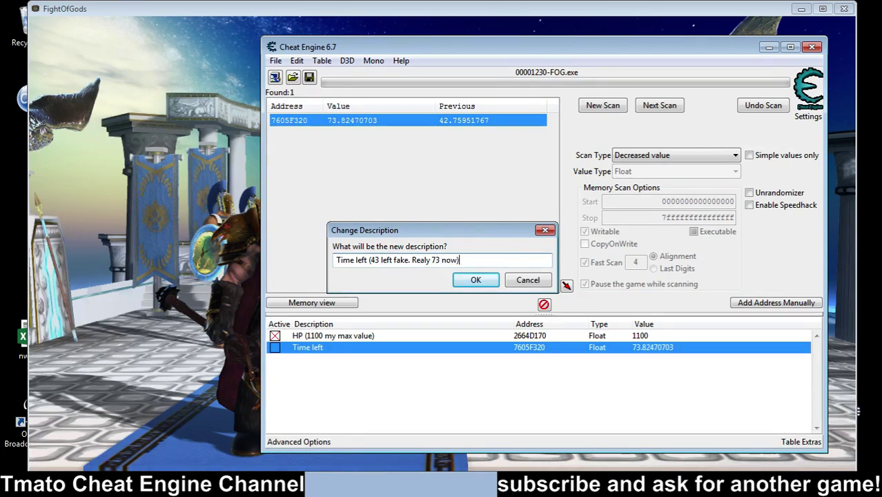
key(Return)
click(386, 356)
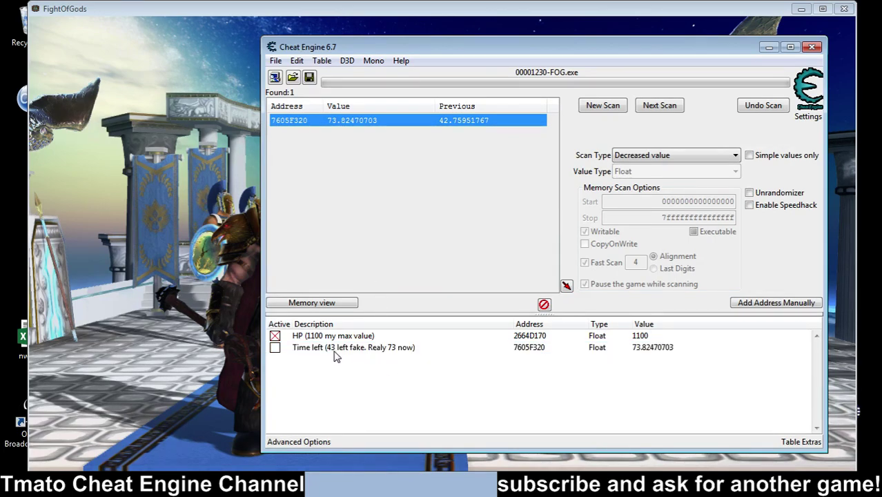
Run the fight briefly, pause it, and compare the on-screen timer with the Time left entry's value
click(213, 248)
key(Return)
key(Return)
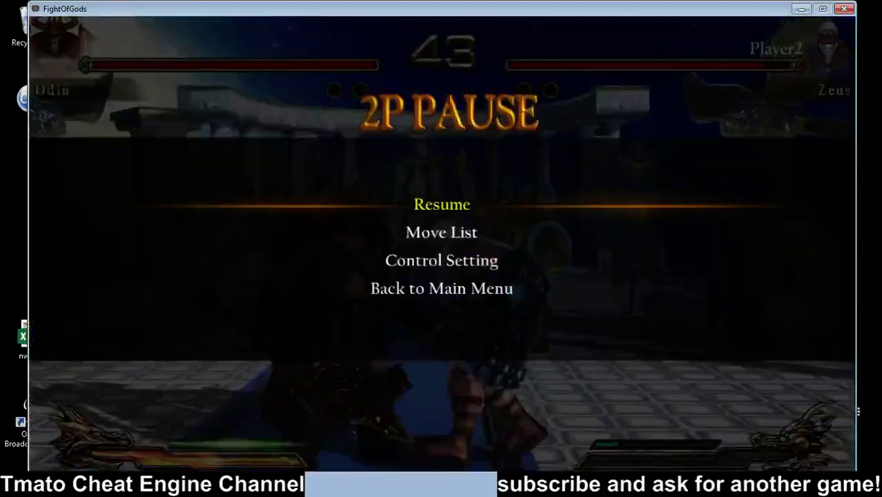
key(alt+Tab)
mouse_move(479, 49)
mouse_down()
mouse_move(472, 80)
mouse_move(489, 41)
mouse_up()
click(641, 345)
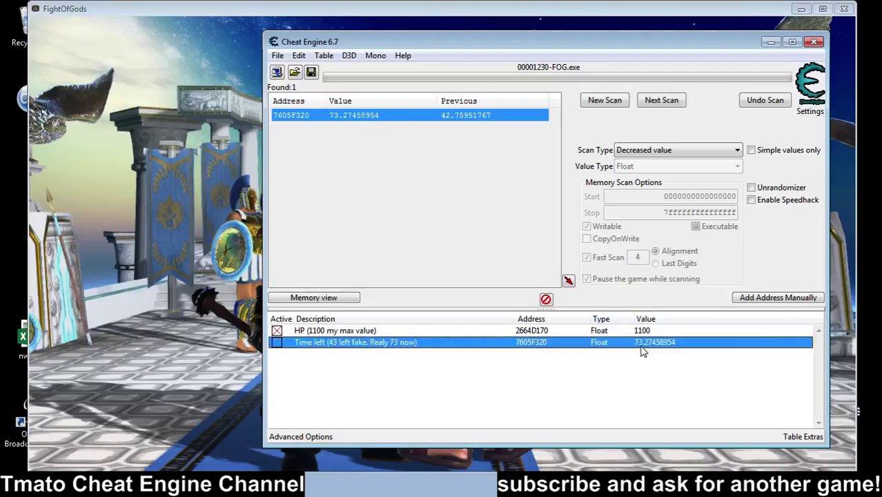
Run the fight for another short burst, pause it, and replace 73 with 71 in the Time left description
key(alt+Tab)
key(Return)
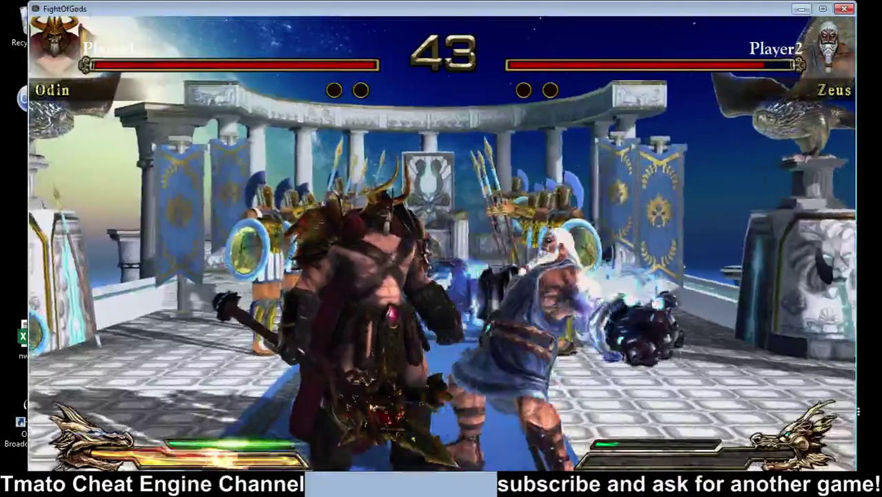
key(alt+Tab)
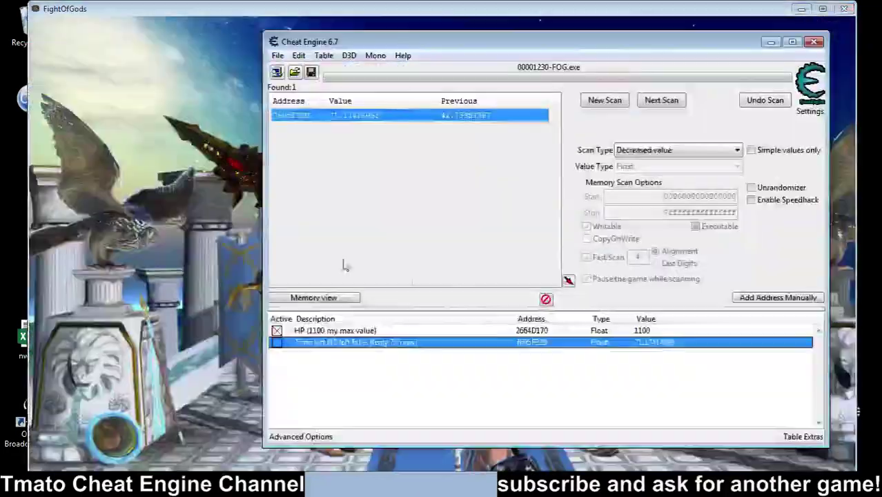
double_click(412, 337)
click(439, 262)
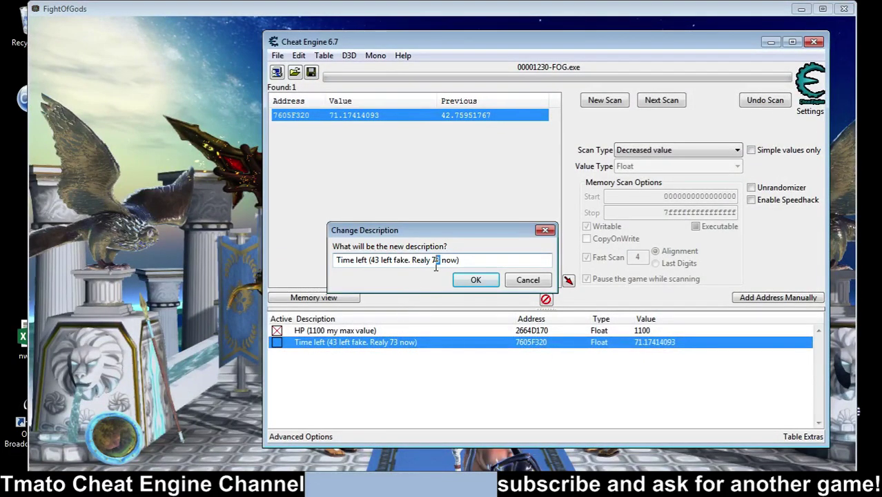
text(1)
key(Return)
Rewrite the timer entry's description as "Time left if i change to 43"
double_click(365, 345)
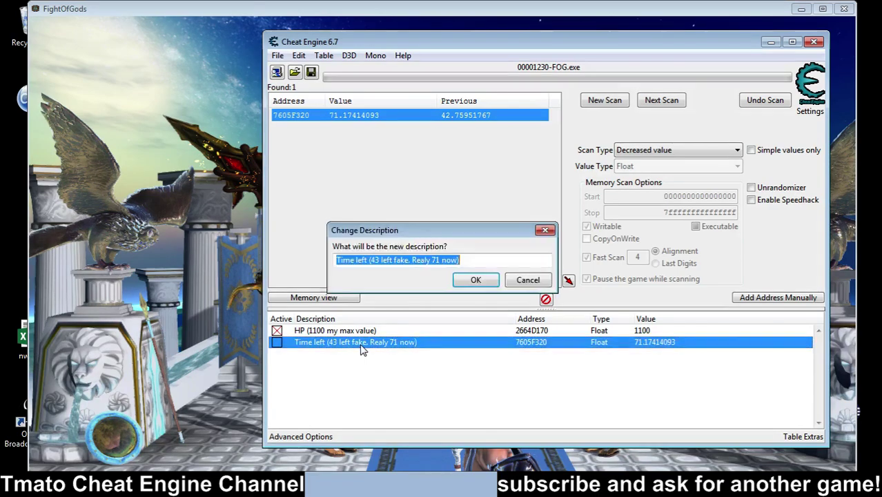
drag(469, 261, 375, 267)
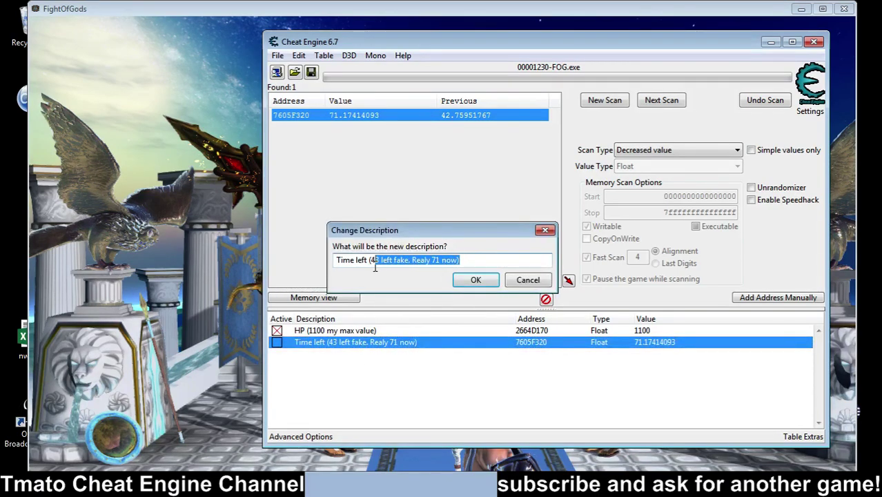
key(BackSpace)
text(if i change to)
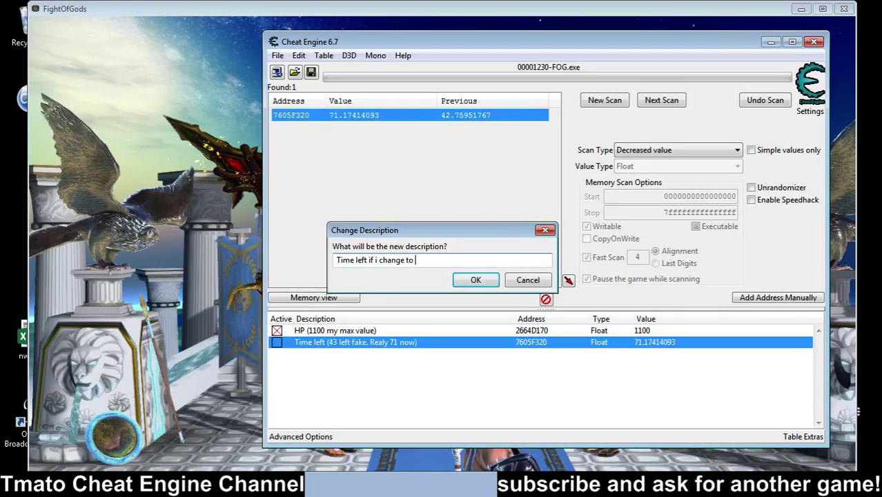
text( 43)
key(Return)
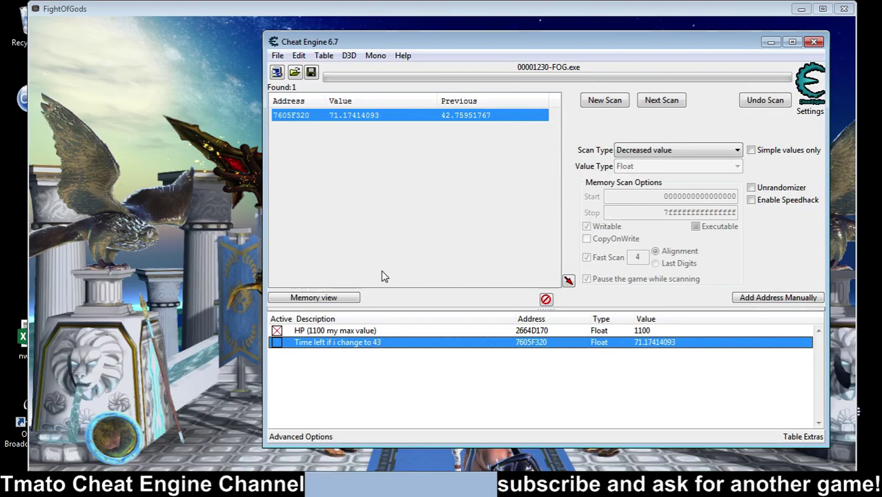
Set the value of the "Time left if i change to 43" entry to 43
click(463, 383)
click(643, 345)
double_click(642, 349)
text(43)
key(Return)
Resume the fight until the round timer reaches 42, pause it, and return to Cheat Engine
key(alt+Tab)
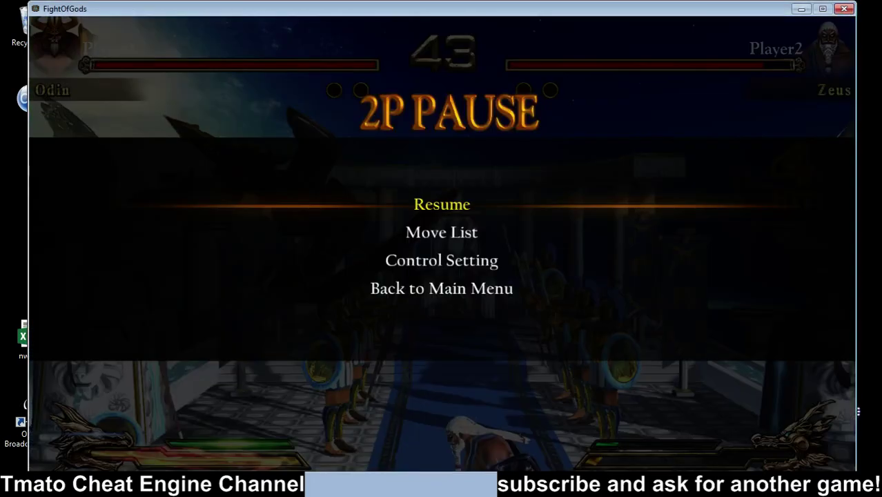
key(Return)
key(alt+Tab)
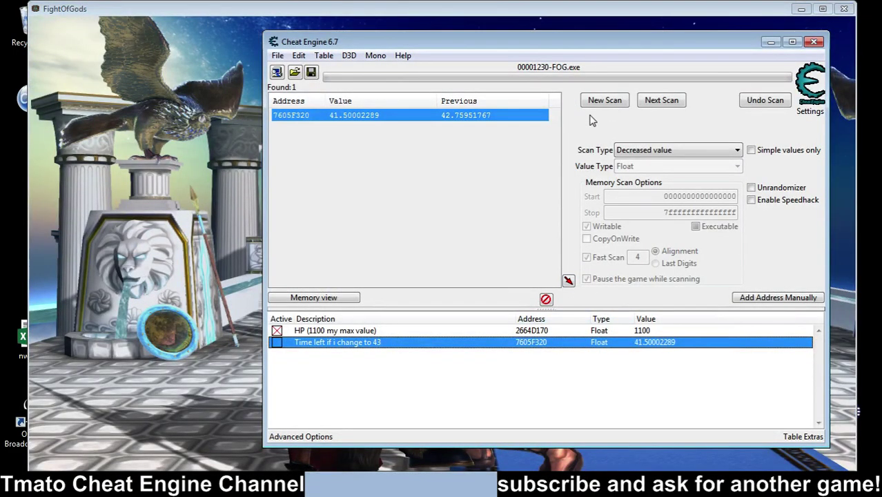
Try a new exact-value scan for 42 with the value type All, and cancel it
click(605, 101)
click(623, 166)
click(620, 265)
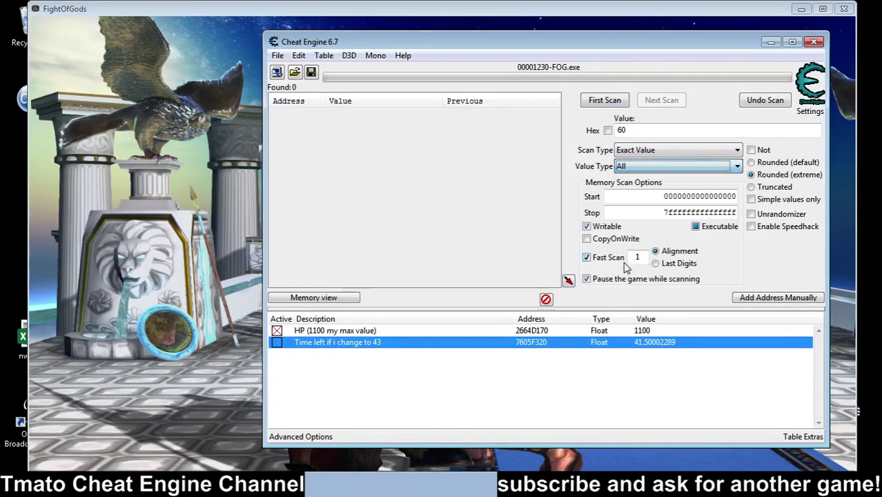
click(618, 103)
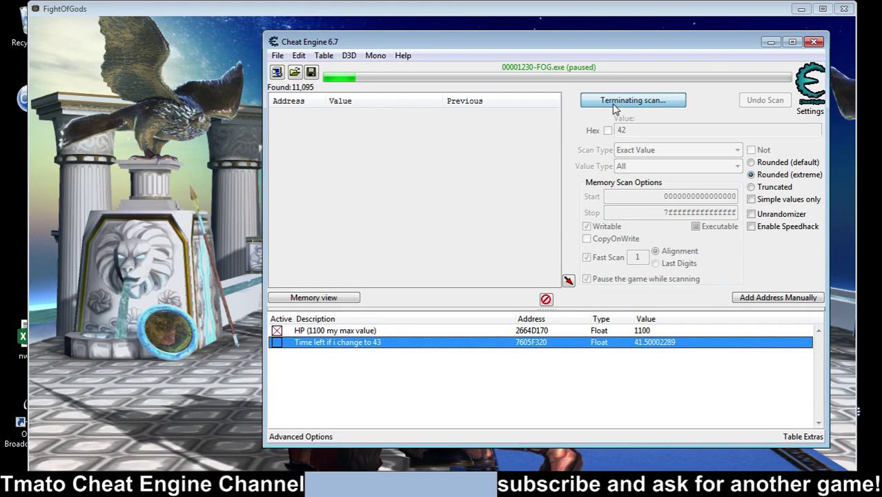
Run a first scan for the exact value 42 with the value type 4 Bytes
click(622, 168)
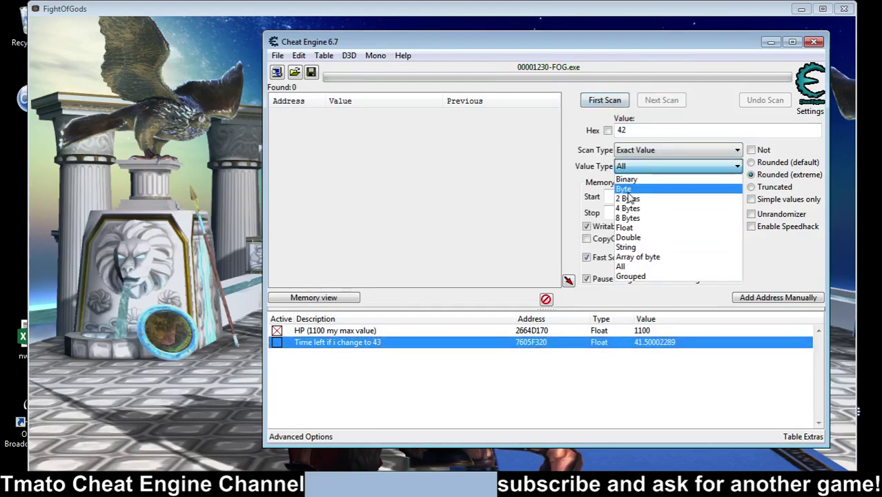
click(629, 207)
click(605, 100)
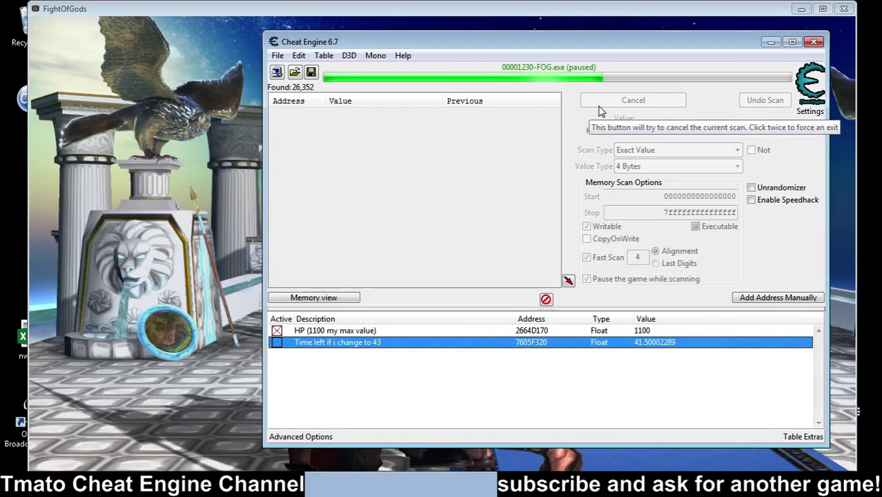
Let the fight run until the timer reaches 41, pause it, and rescan the 4 Bytes results for 41
key(alt+Tab)
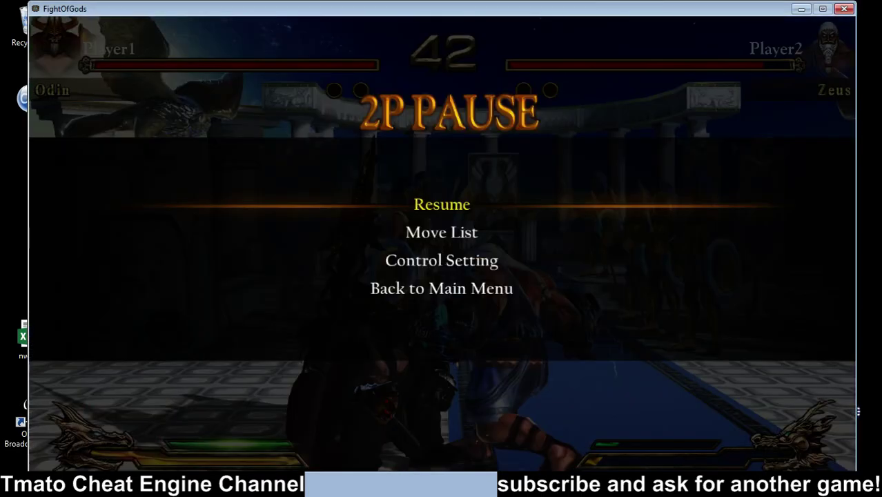
key(Return)
key(alt+Tab)
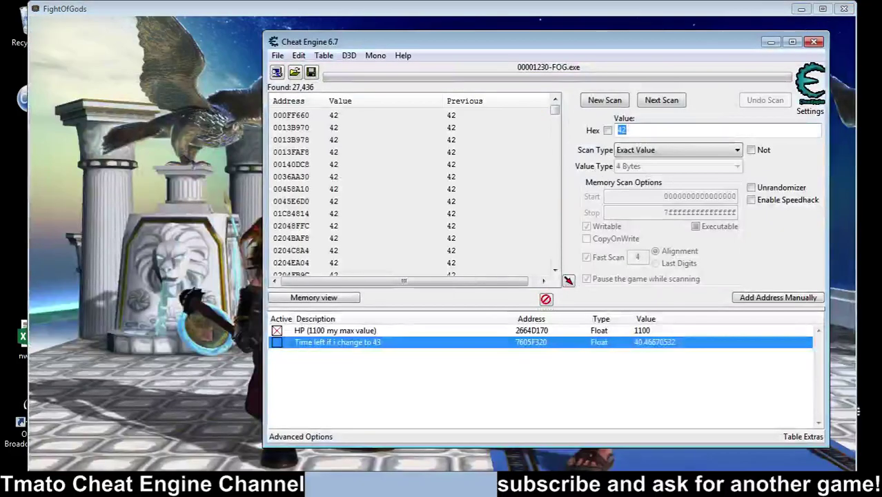
text(41)
click(663, 100)
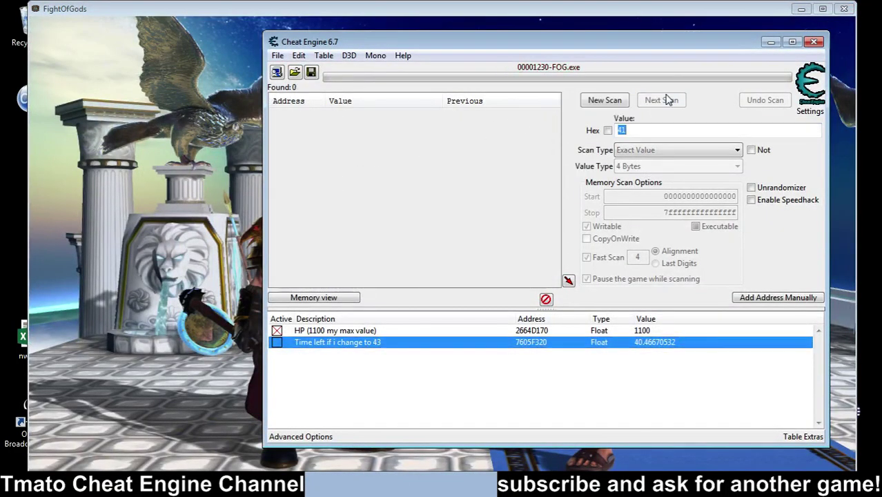
Start a new exact-value scan for 41 with the value type Float
click(611, 102)
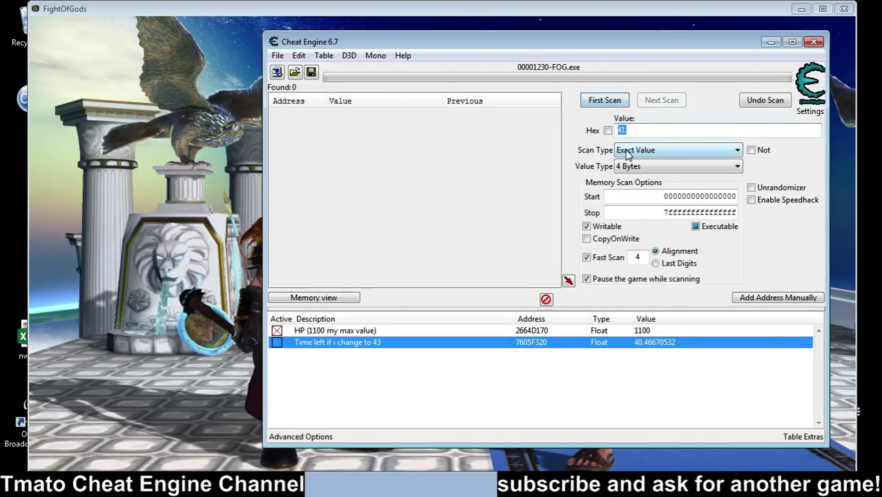
click(626, 150)
click(630, 163)
click(626, 167)
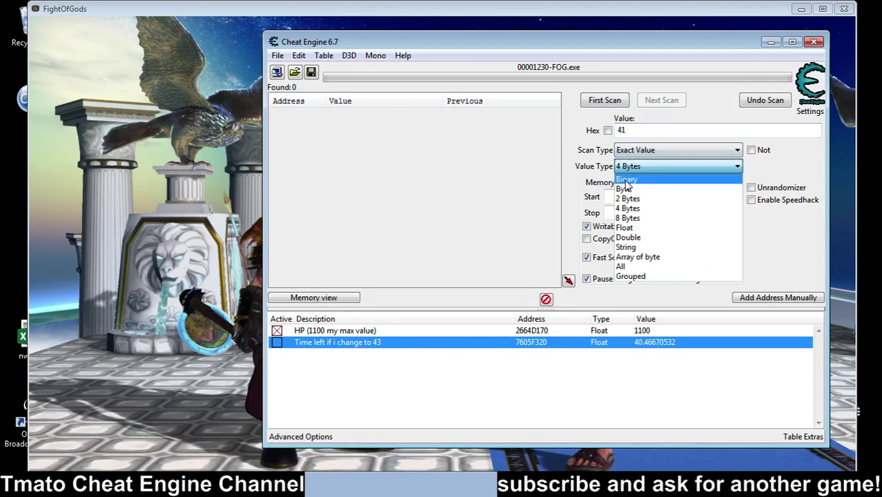
click(627, 229)
click(608, 102)
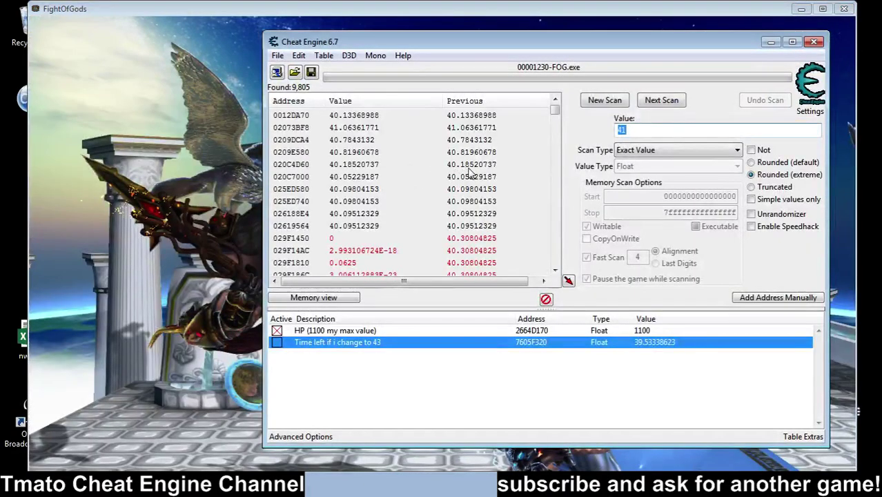
Narrow the Float results with exact-value rescans for 40 and 39, matching the round timer
click(661, 100)
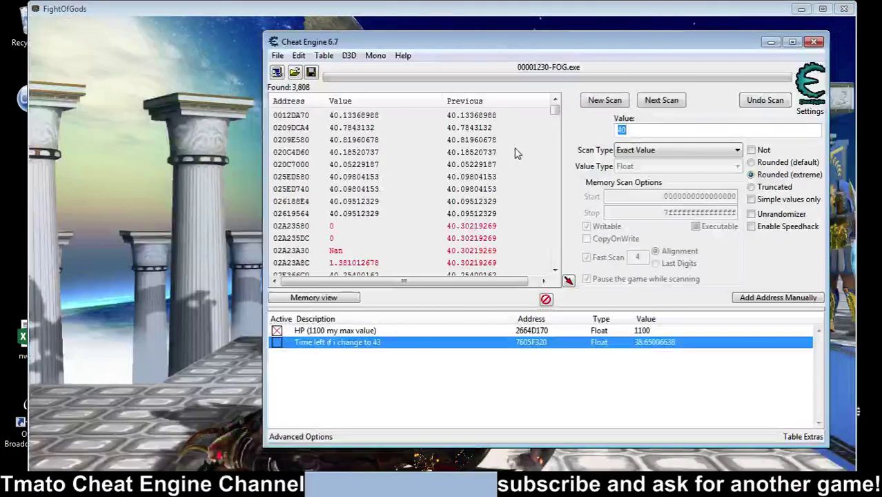
click(656, 105)
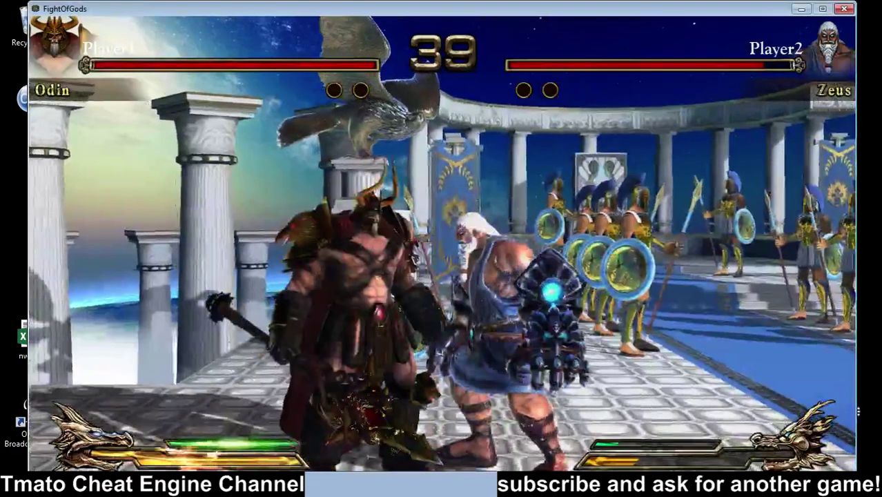
Pause the fight with the round timer at 38, rescan for 38, and look through the remaining addresses
key(Escape)
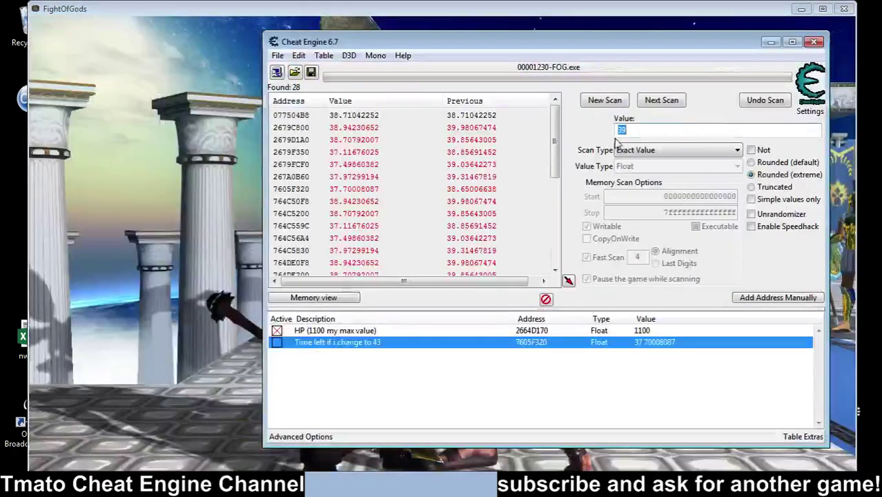
text(38)
click(662, 105)
scroll(377, 159, down, 5)
scroll(381, 167, up, 5)
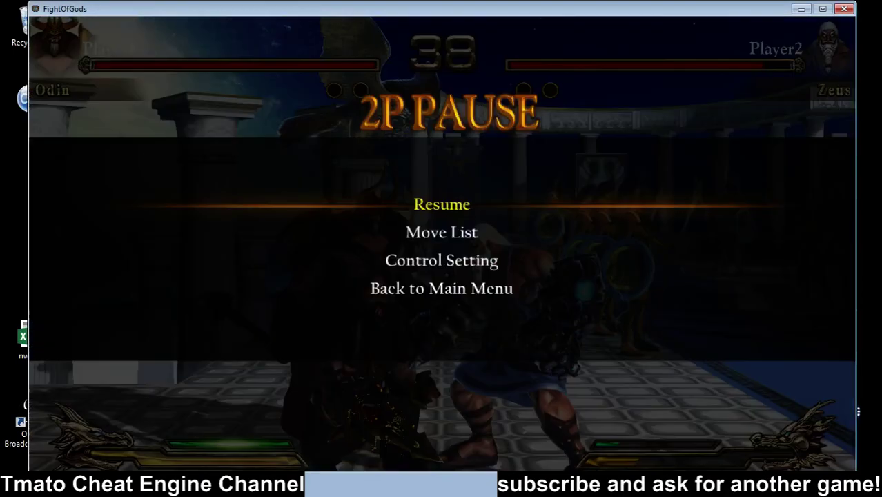
Advance the fight until the round timer reaches 37, pause it, and rescan the results for 37
key(Escape)
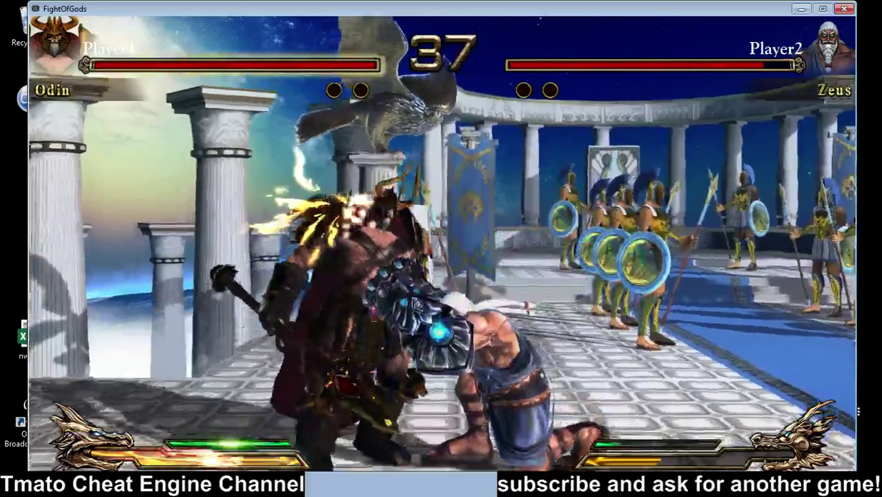
key(Escape)
key(alt+Tab)
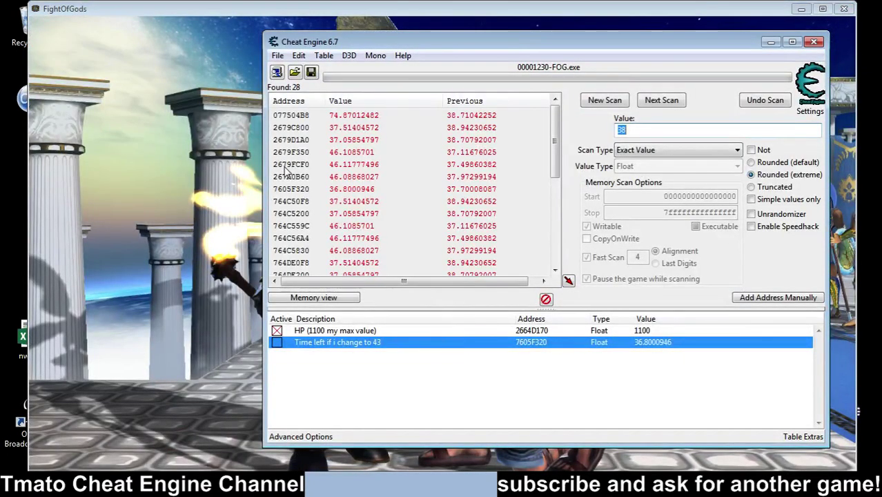
text(37)
click(660, 101)
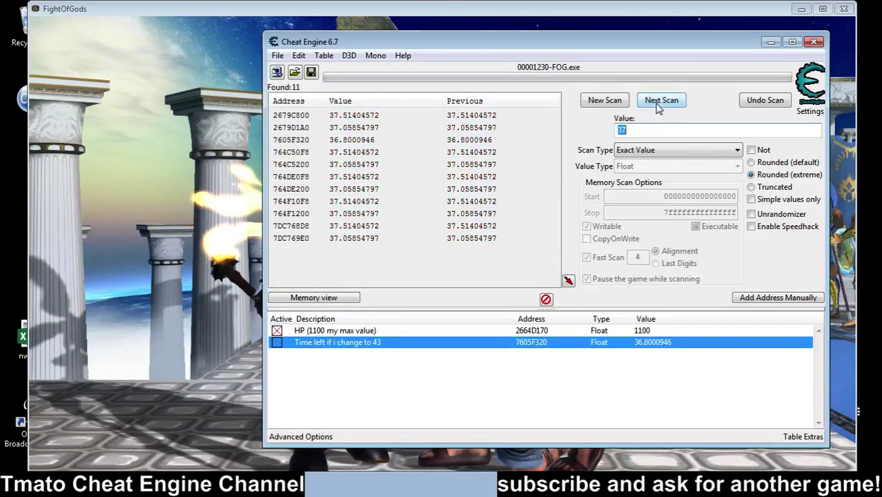
Set all addresses in the scan results to the value 80
drag(362, 267, 364, 116)
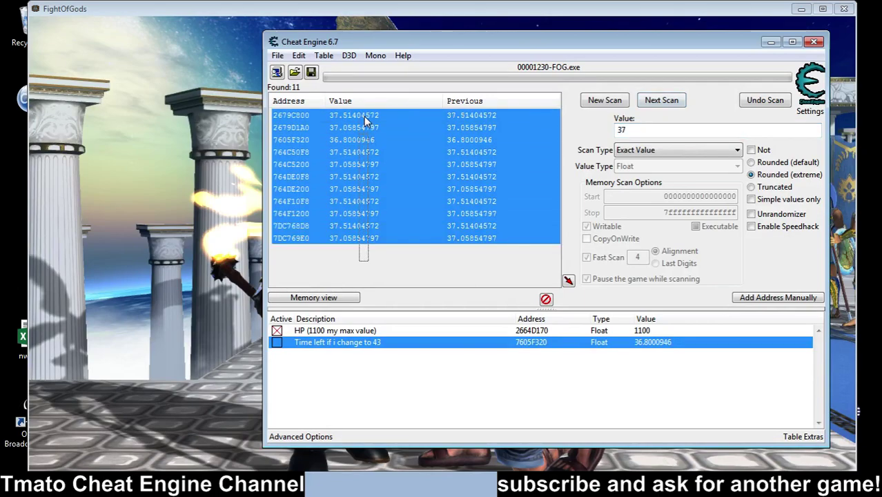
right_click(364, 116)
click(398, 138)
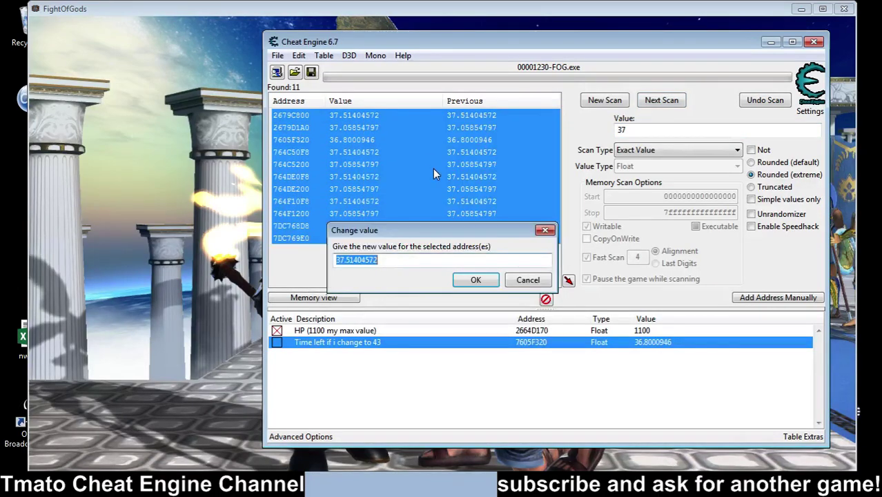
text(80)
key(Return)
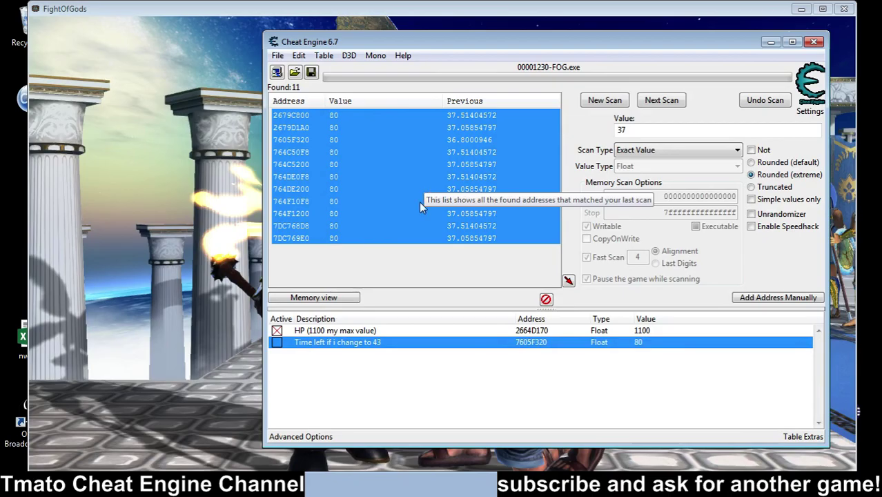
Switch to Fight of Gods, resume the fight to test the changed values against the round timer, and pause it again
key(alt+Tab)
key(Return)
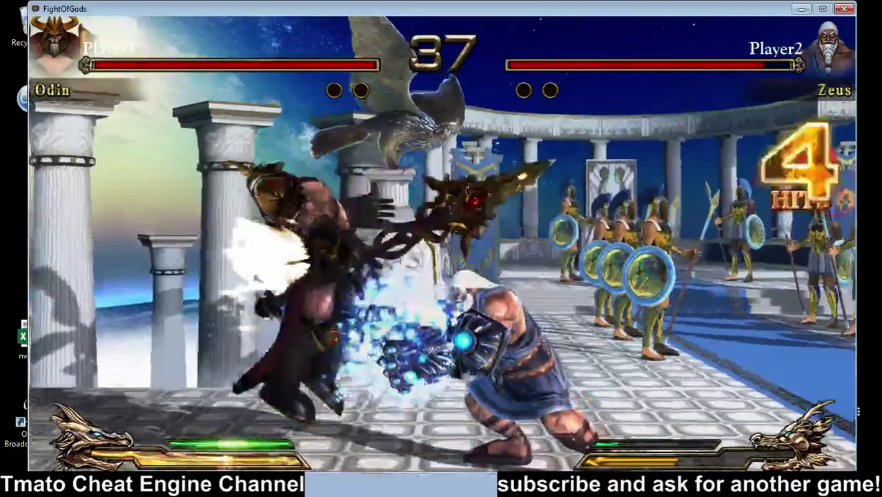
key(Left)
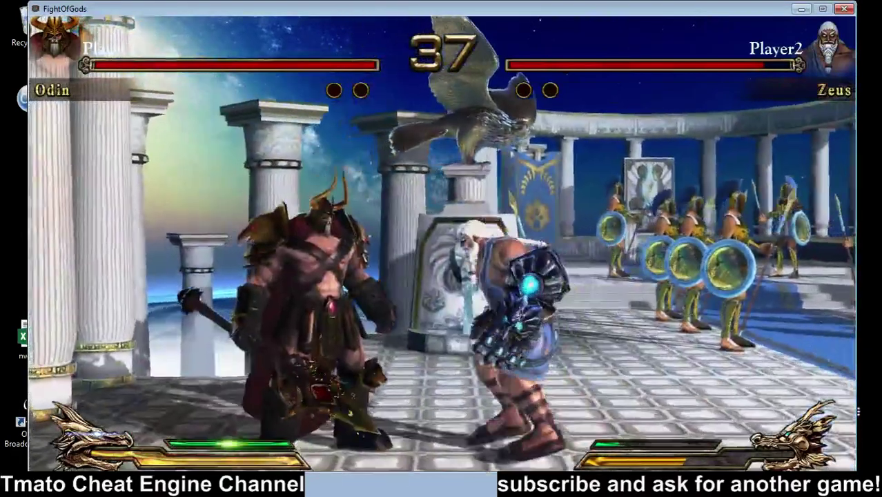
key(Up)
key(Escape)
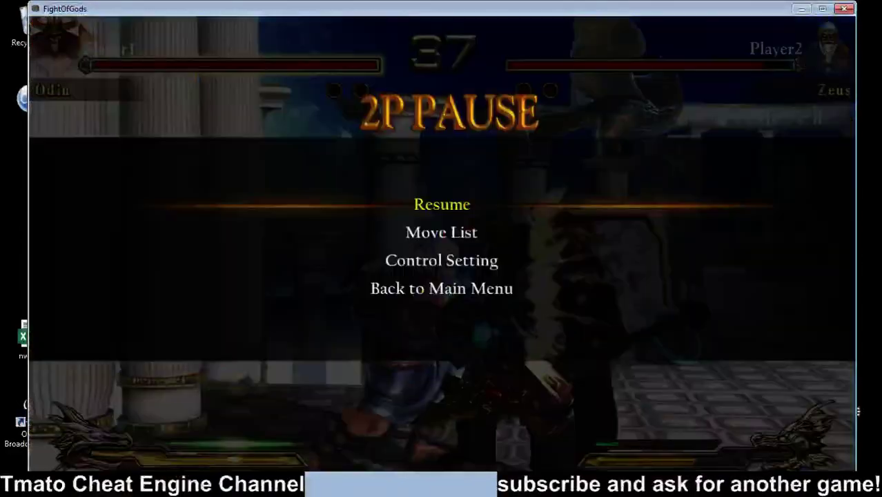
Return to Cheat Engine, compare the result values with the paused round timer, and clear the results for a new scan
key(alt+Tab)
click(406, 408)
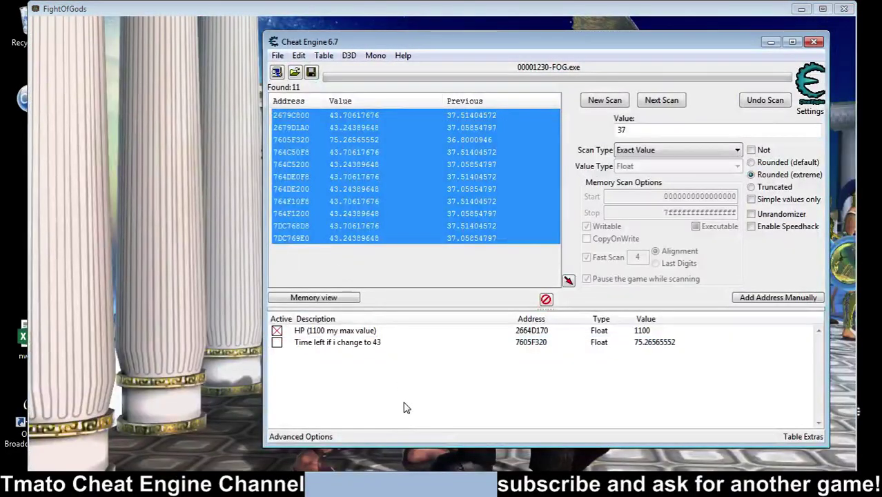
click(393, 282)
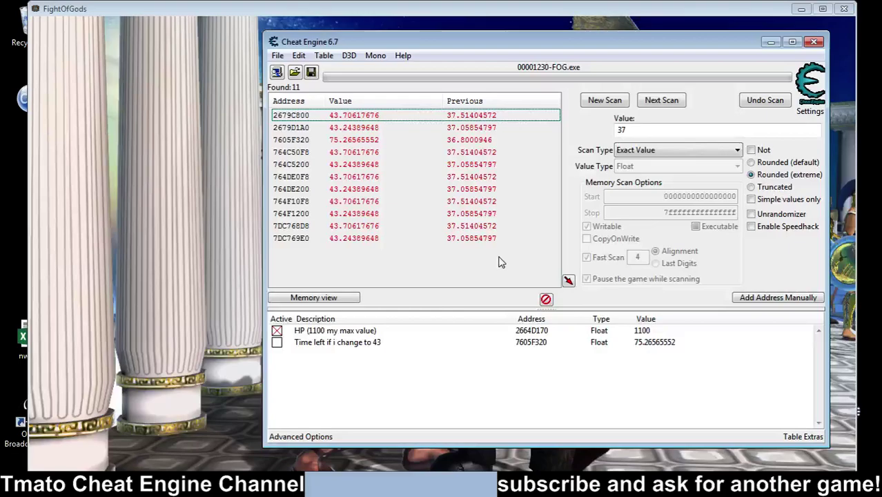
key(alt+Tab)
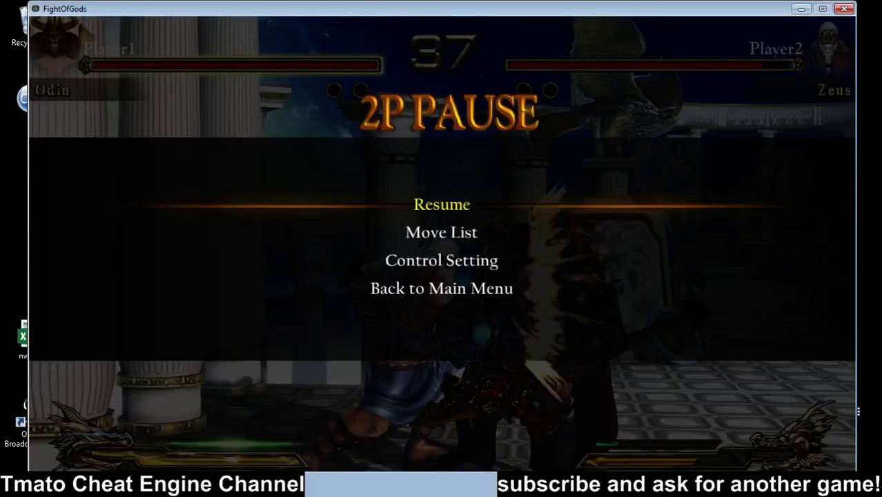
key(alt+Tab)
click(605, 100)
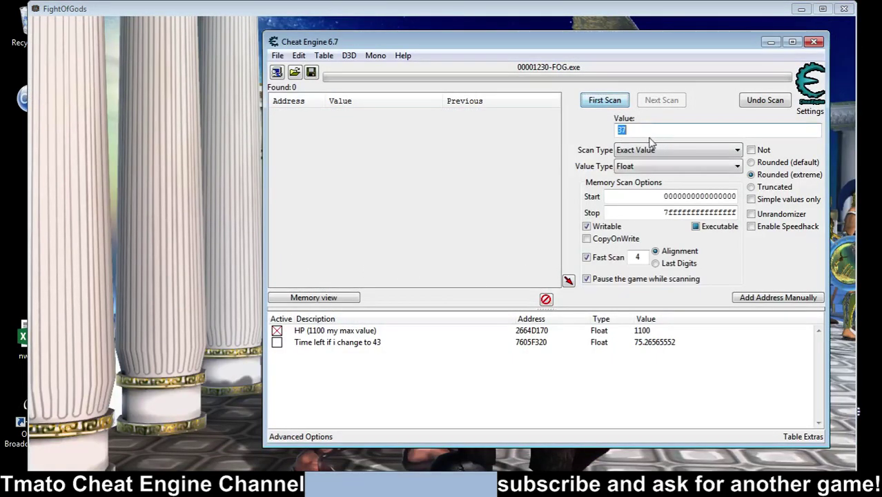